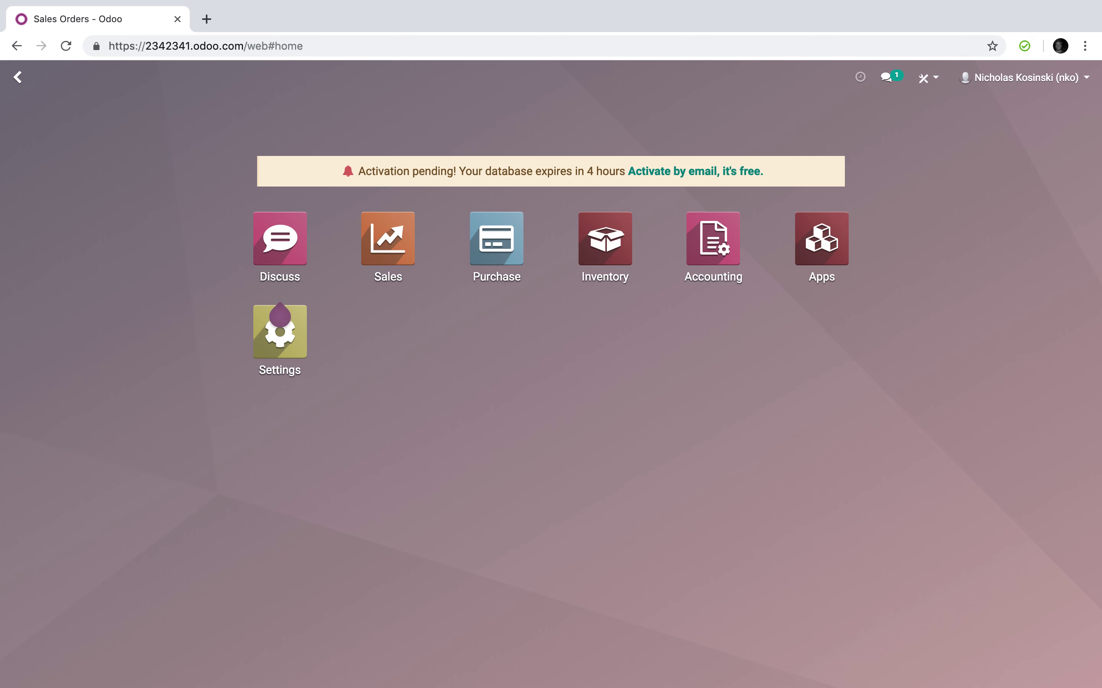
Open Product A from the sales product catalogue in edit mode and show its invoicing policy.
type("product")
key("Return")
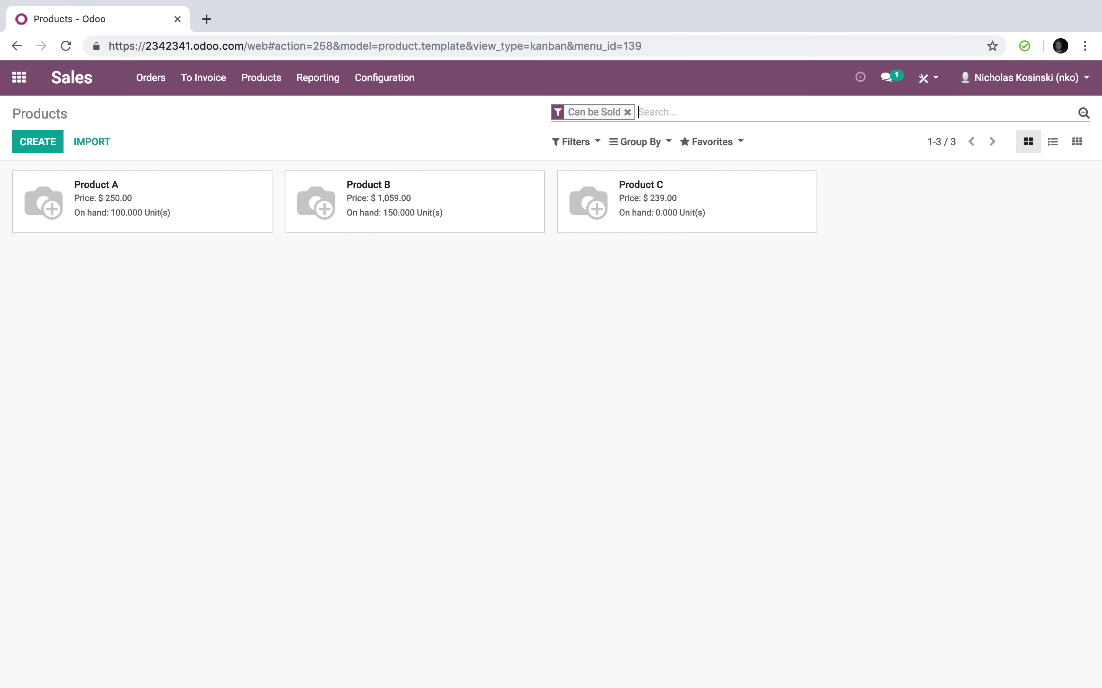
left_click(216, 215)
left_click(29, 139)
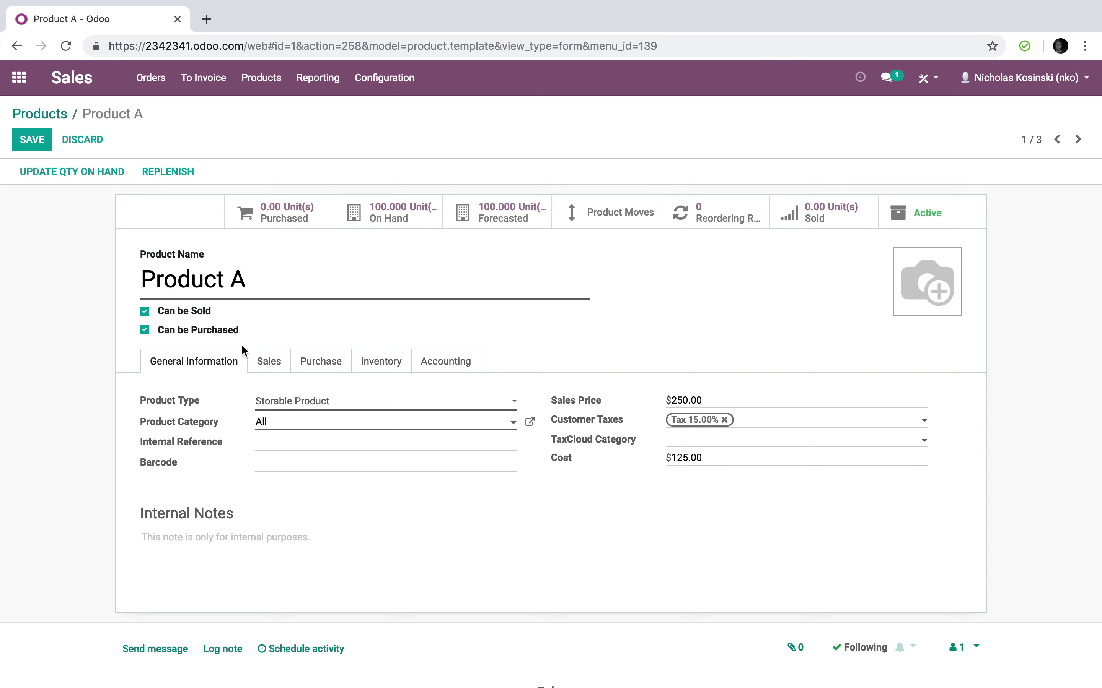
left_click(261, 362)
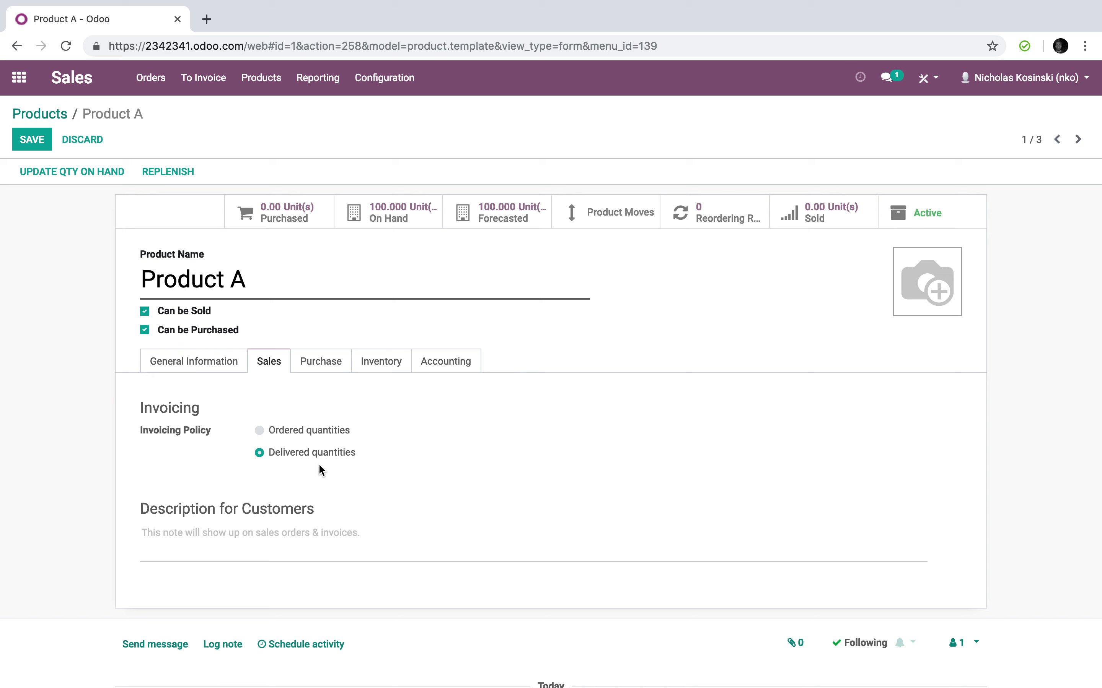
Check the invoicing policy of Product B and Product C, save, and return to the product list.
left_click(1079, 139)
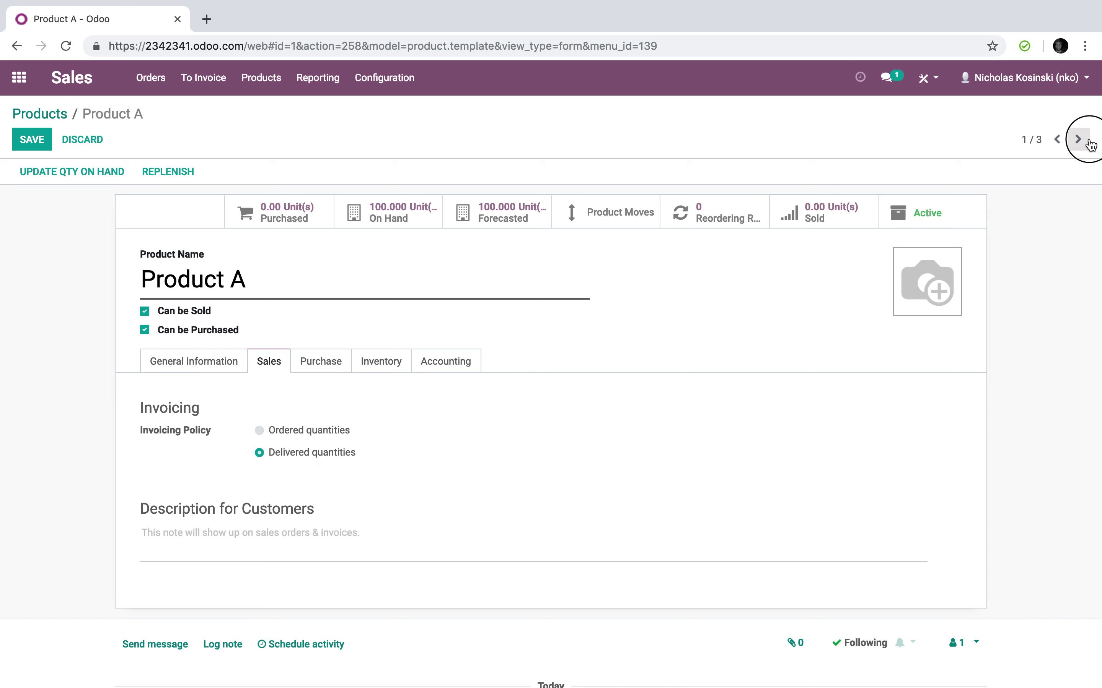
left_click(1088, 141)
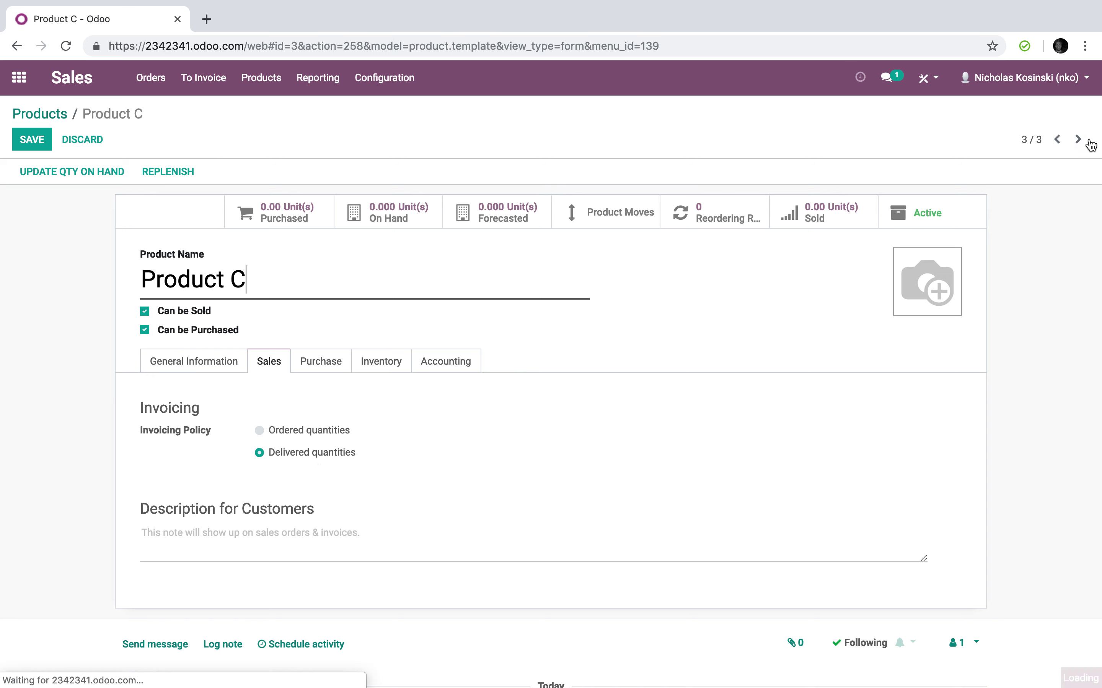
left_click(29, 137)
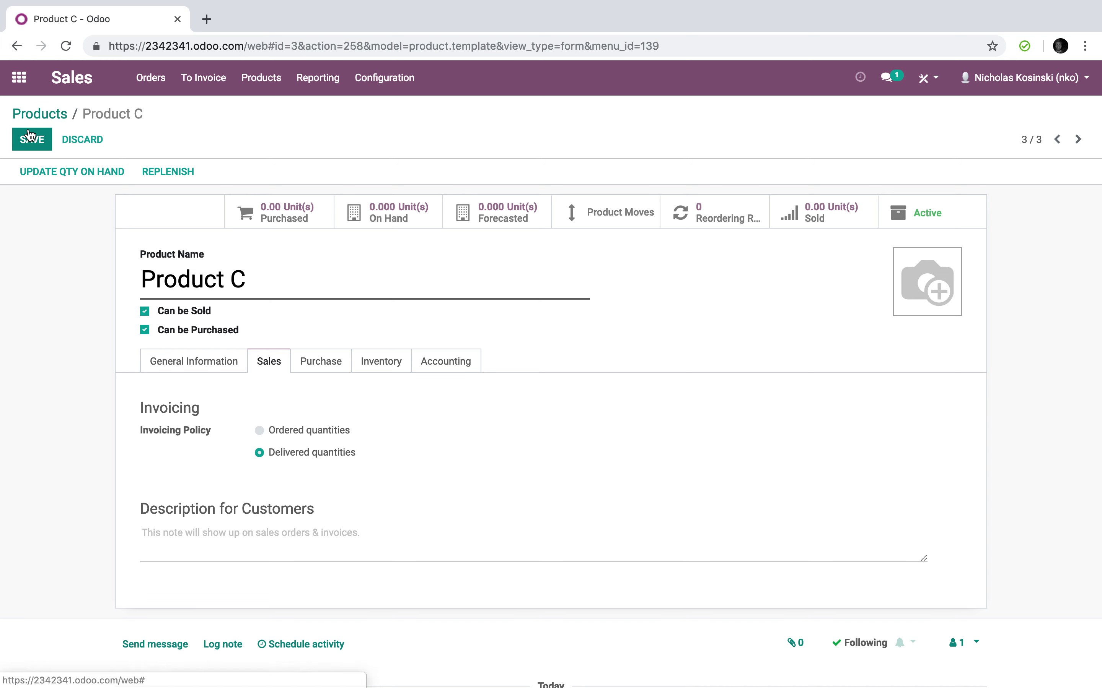
left_click(40, 114)
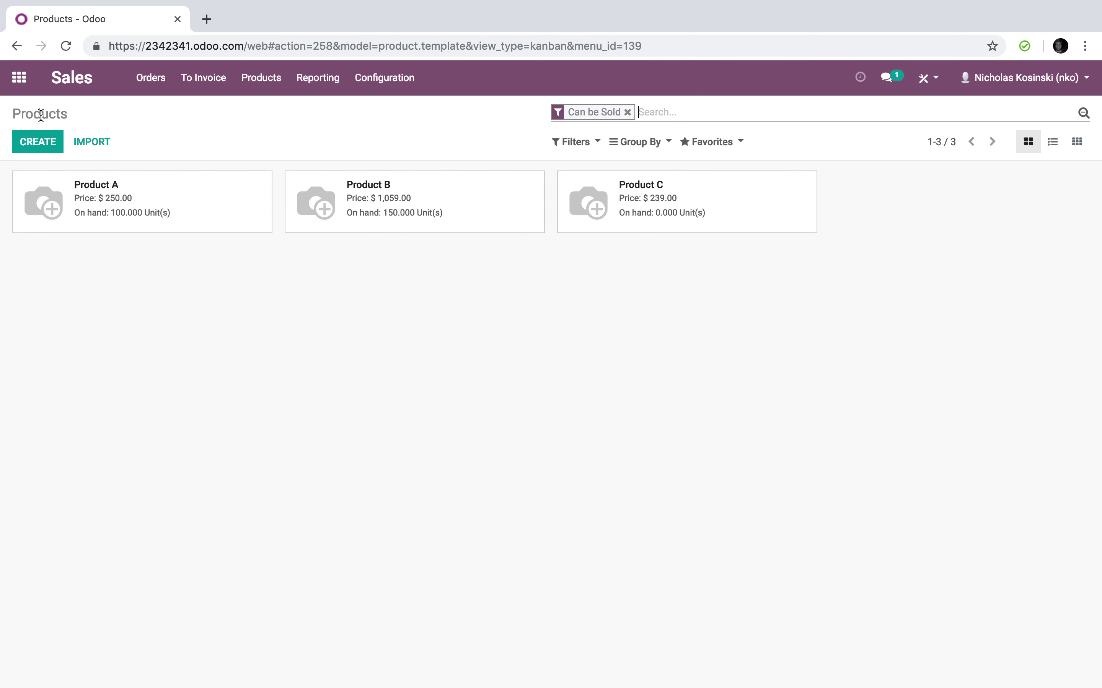
Create a new sales order for the existing customer.
left_click(150, 77)
left_click(152, 129)
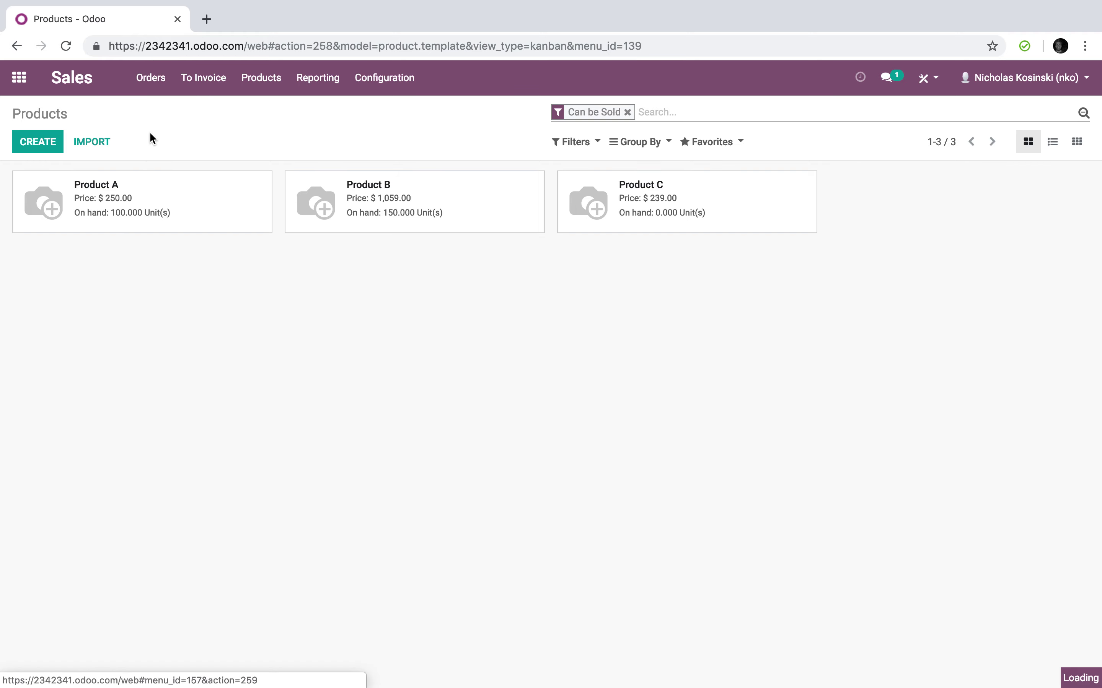
left_click(37, 147)
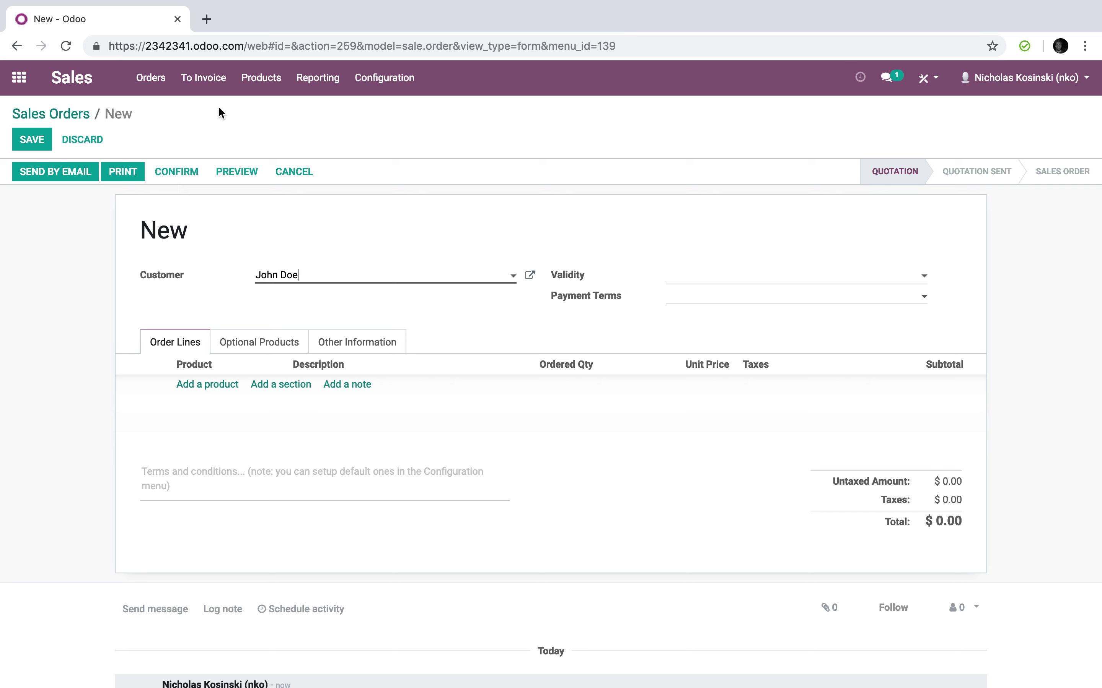
left_click(211, 91)
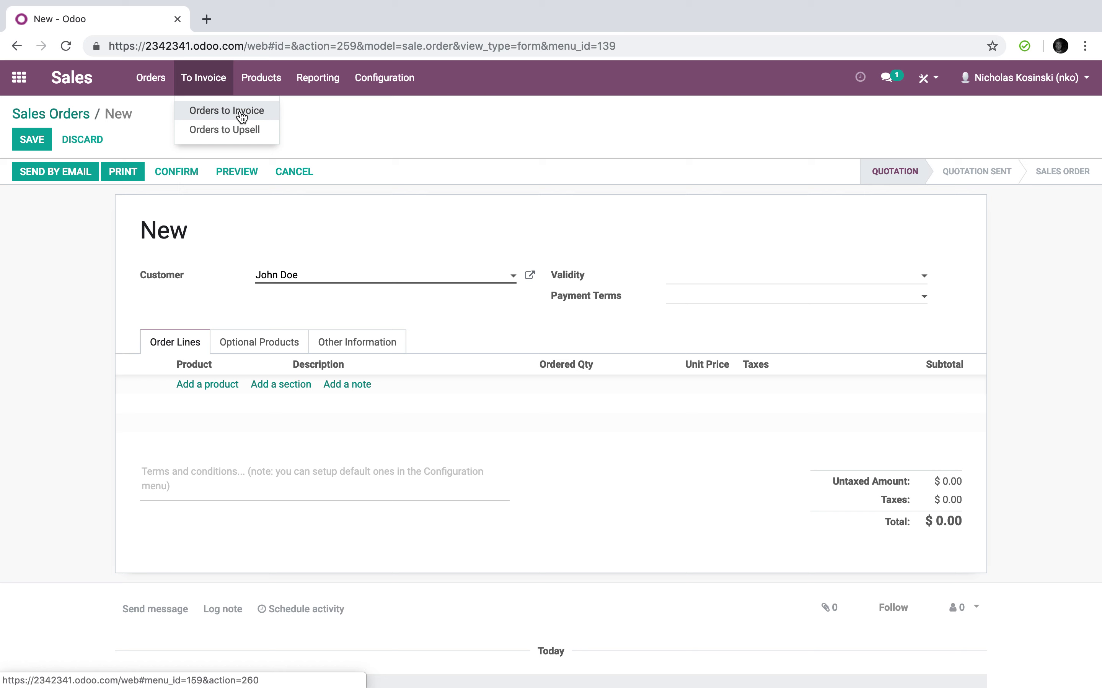
left_click(93, 299)
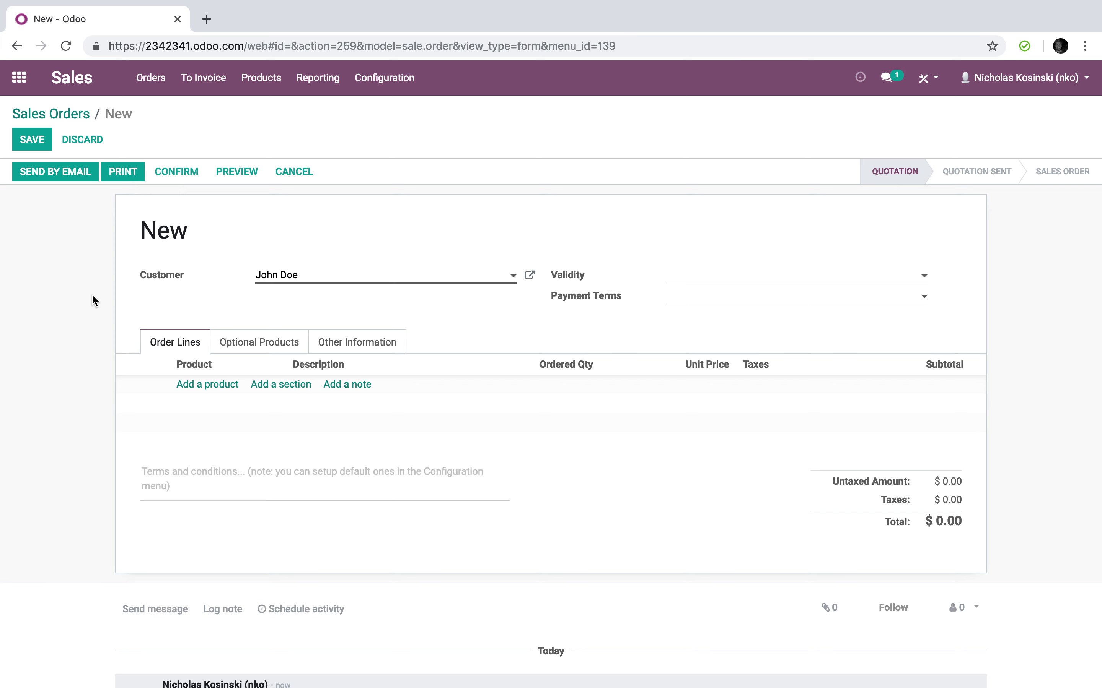
Set the new order's shipping policy to "Deliver all products at once".
left_click(390, 339)
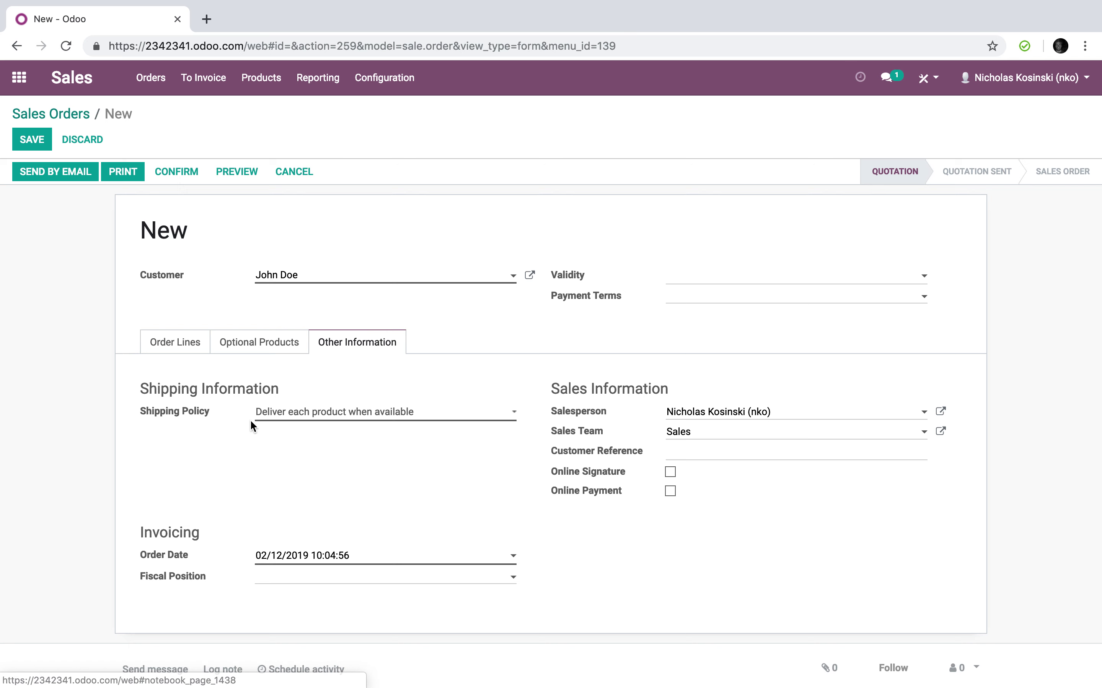
left_click(353, 416)
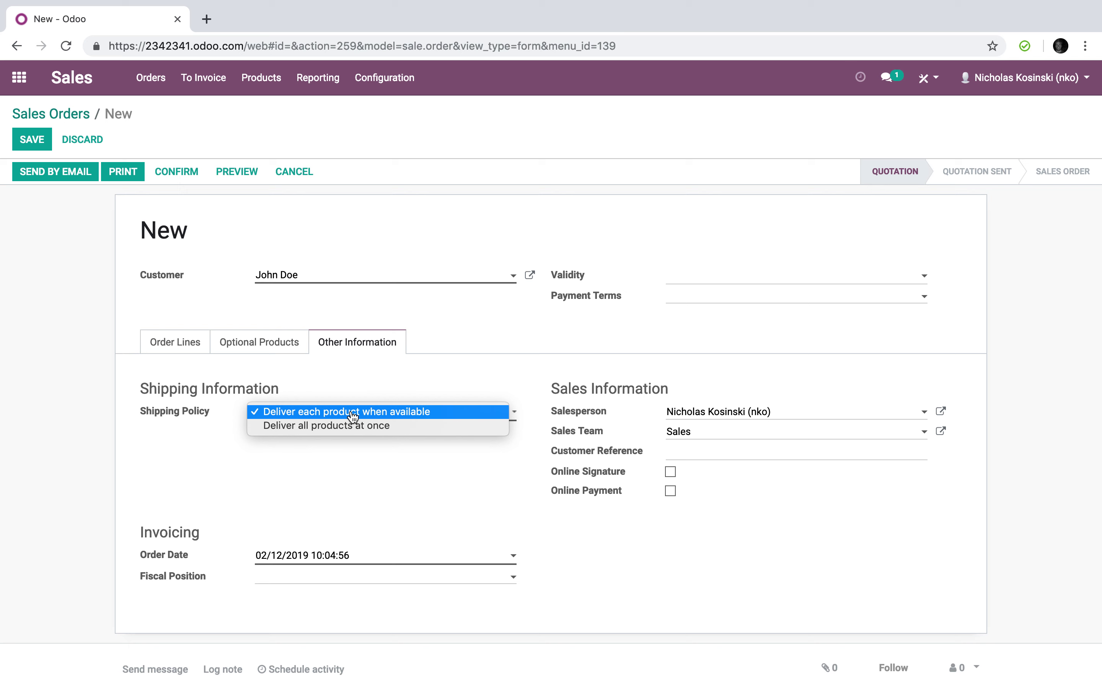
left_click(419, 427)
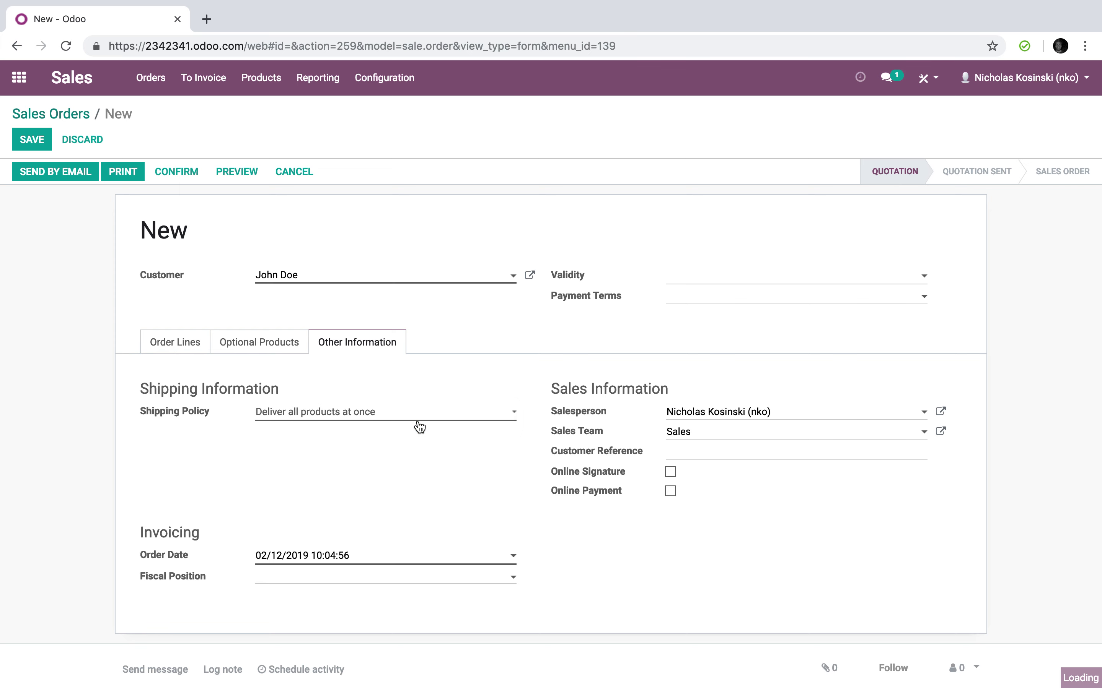
Add order lines for Product A and Product B with a quantity of 1 each.
left_click(187, 350)
left_click(197, 387)
left_click(191, 408)
left_click(191, 405)
type("B")
key("Return")
key("Tab")
key("Tab")
key("Tab")
key("Tab")
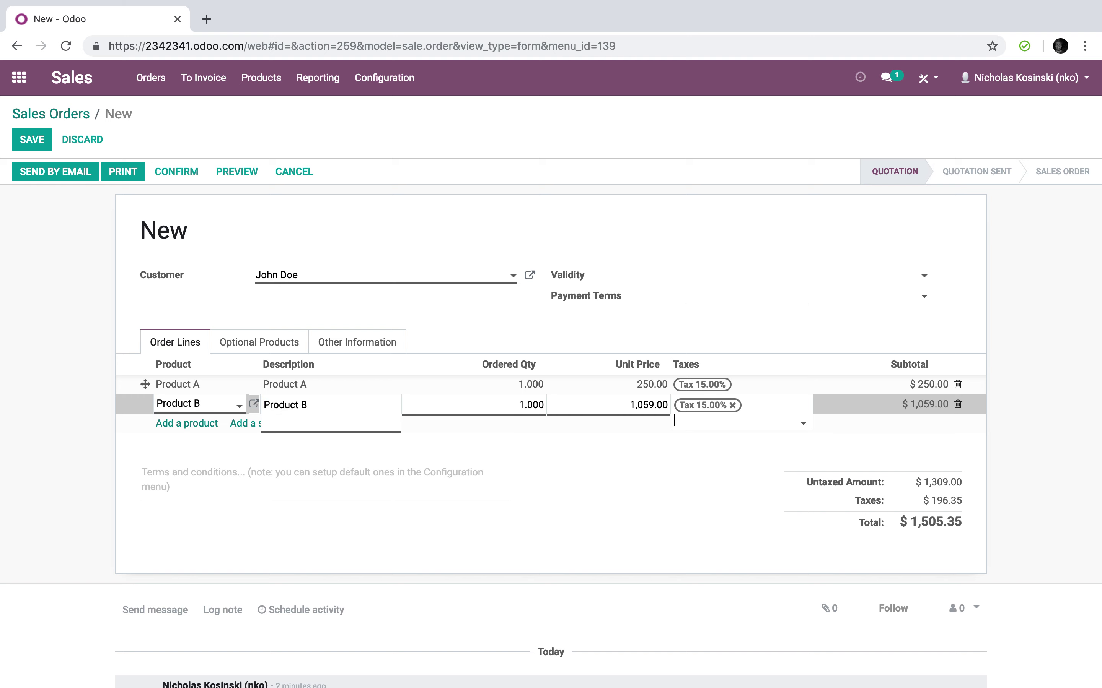
Add one unit of Product C to the order and dismiss the inventory warning.
key("Tab")
type("c")
left_click(226, 423)
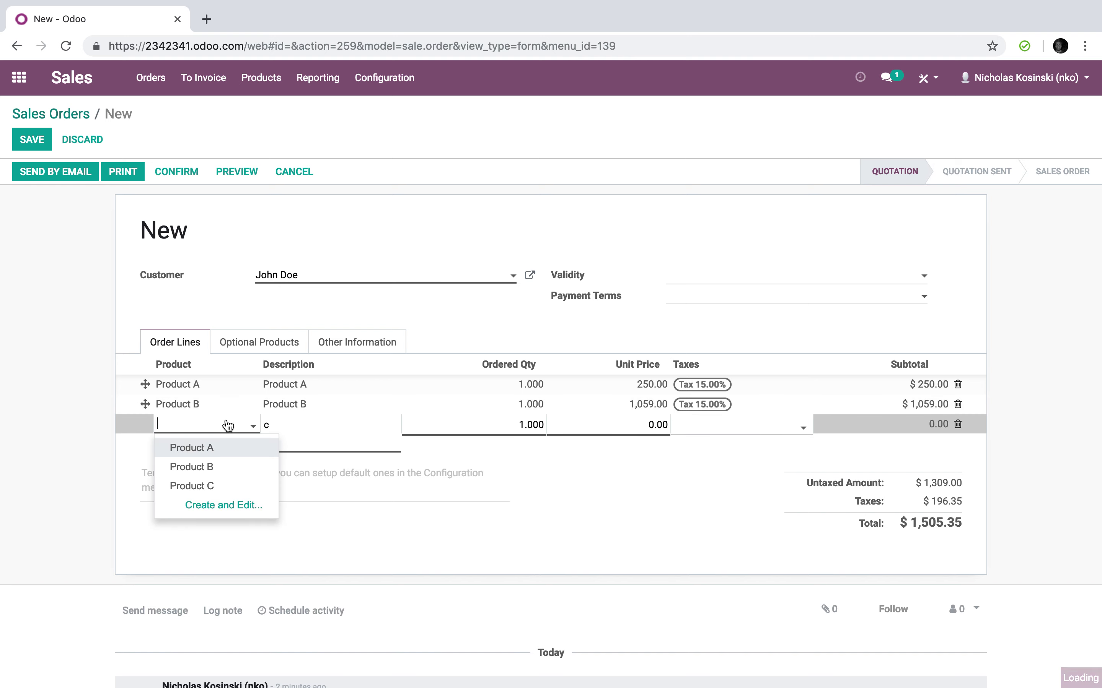
left_click(214, 485)
left_click(341, 192)
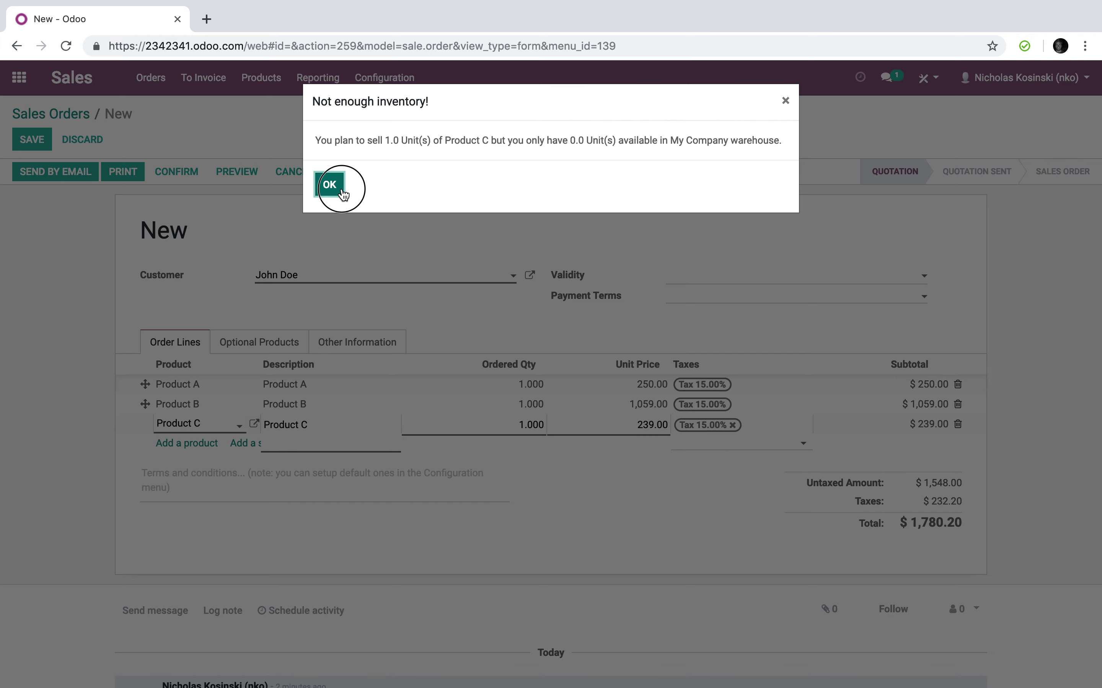
left_click(341, 187)
left_click(66, 441)
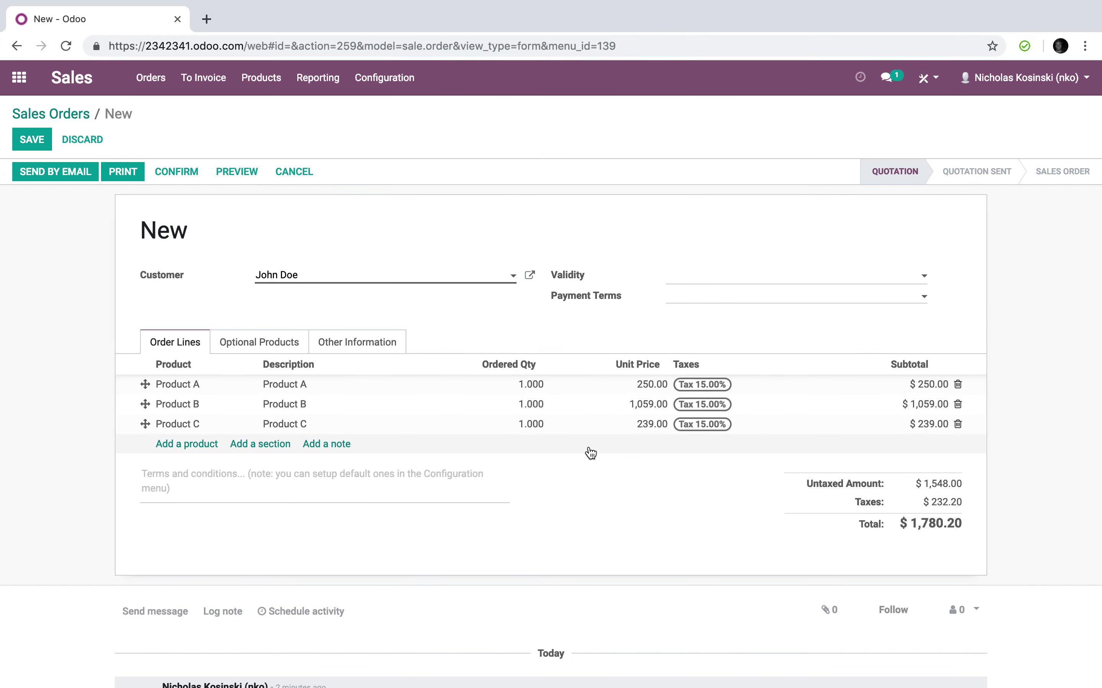
Save the quotation, review its shipping policy, and return to its order lines.
left_click(34, 139)
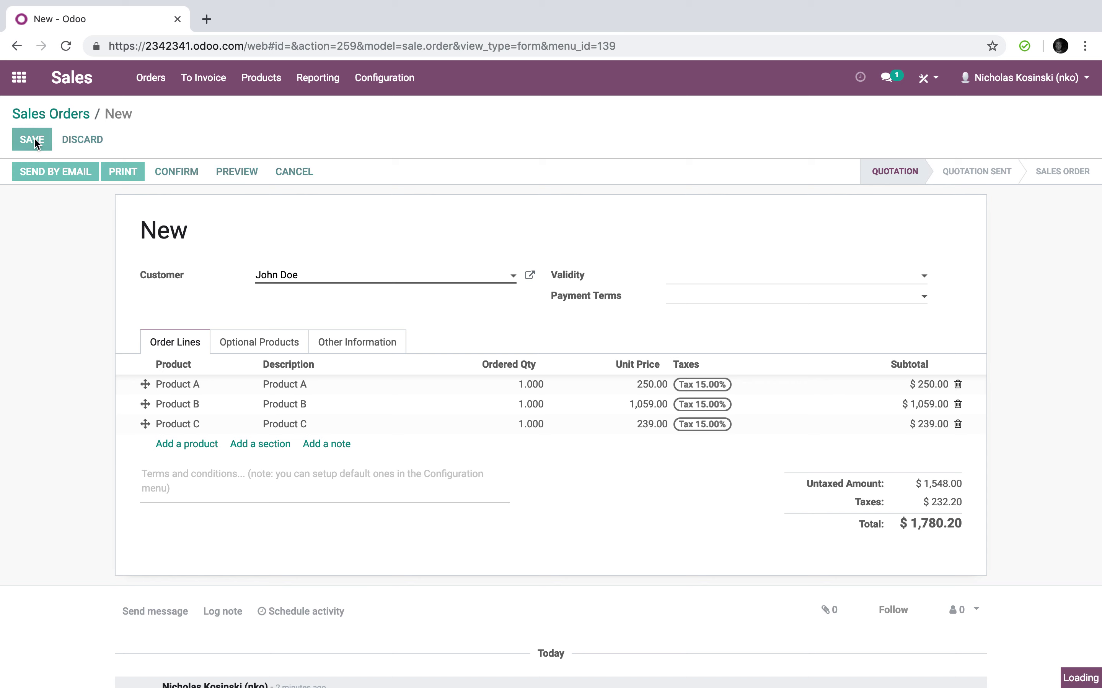
left_click(348, 341)
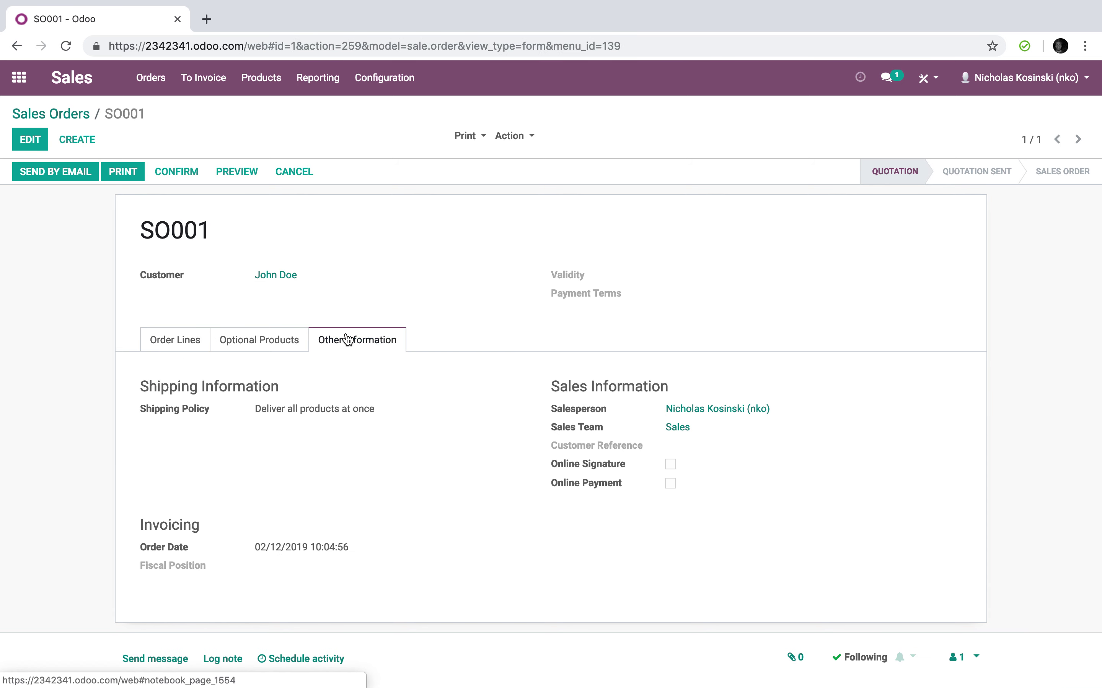
left_click(176, 350)
Confirm the quotation and check product availability on its delivery order.
left_click(176, 173)
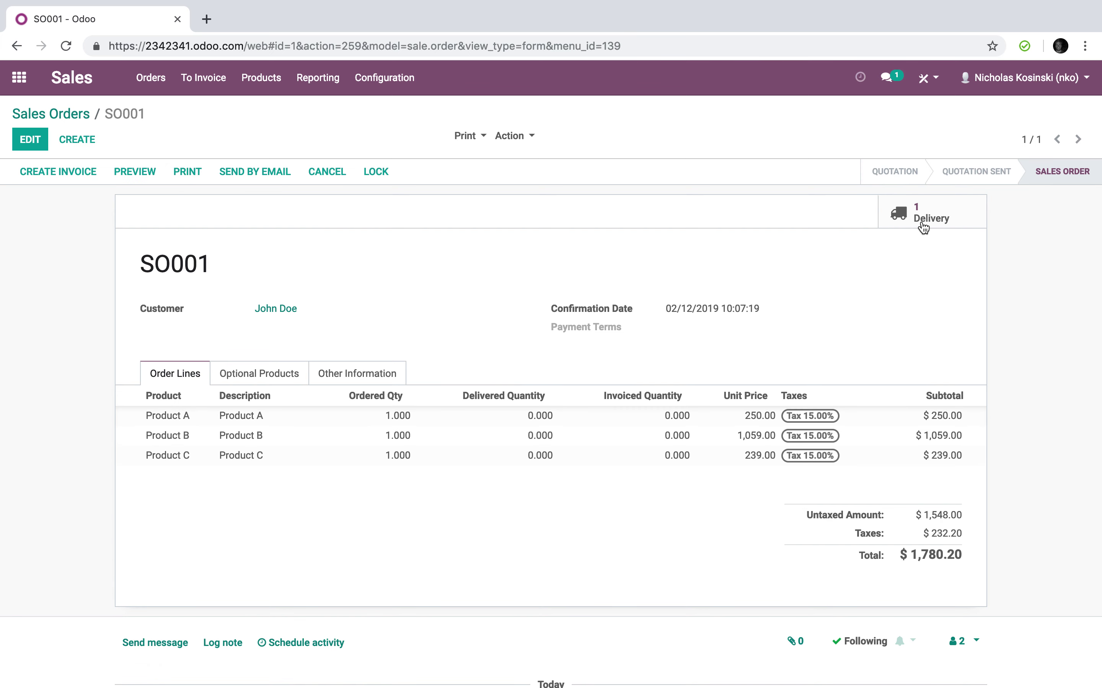
left_click(922, 225)
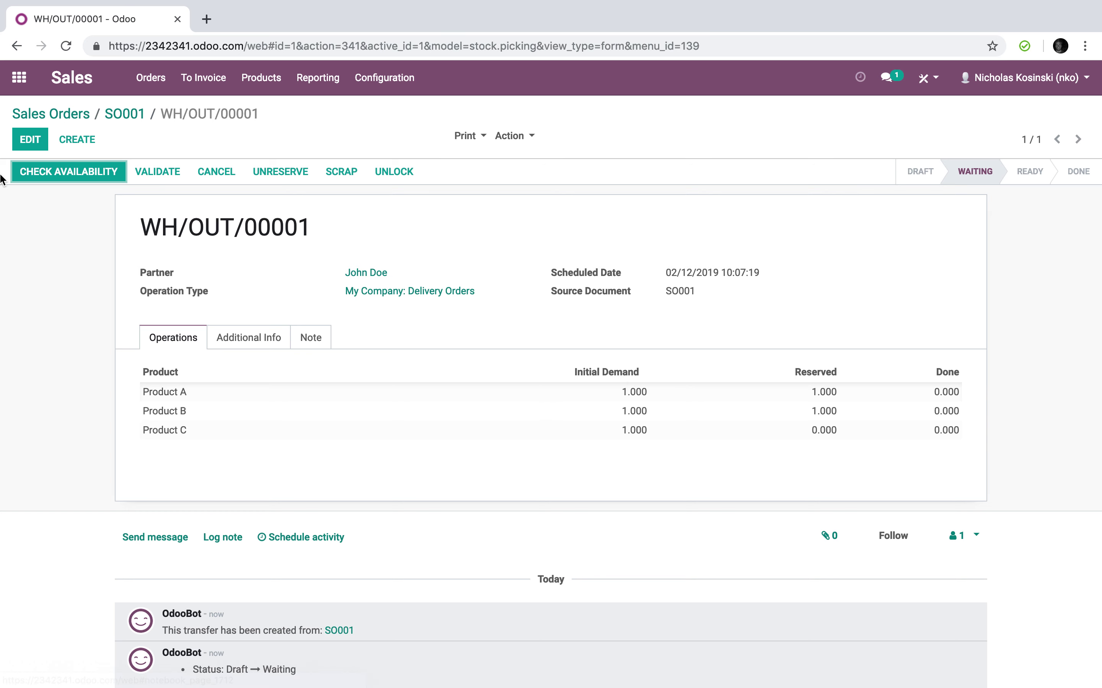
left_click(60, 171)
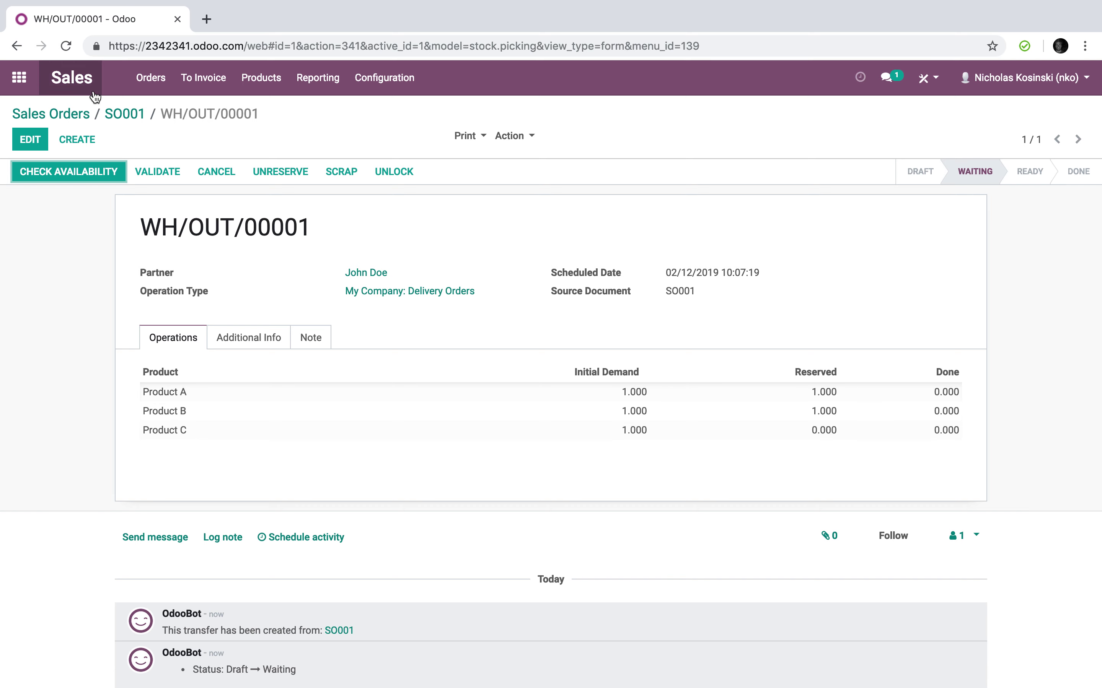
Switch to the Inventory app and open the waiting delivery order WH/OUT/00001.
left_click(26, 86)
type("nve")
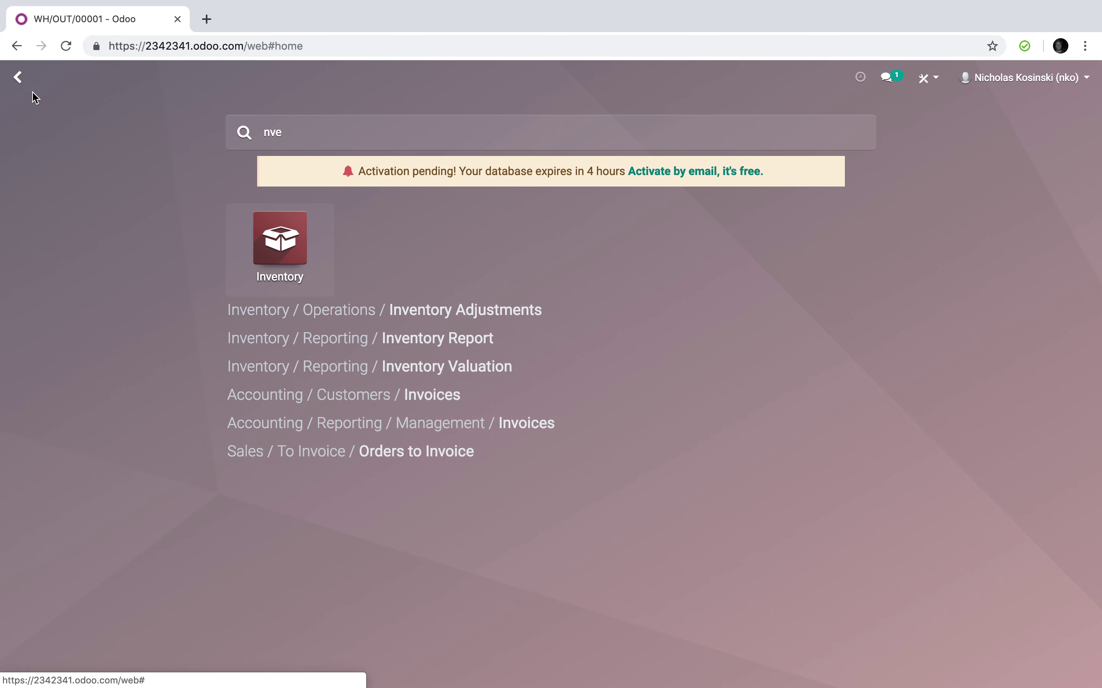
key("BackSpace")
key("BackSpace")
key("BackSpace")
left_click(594, 244)
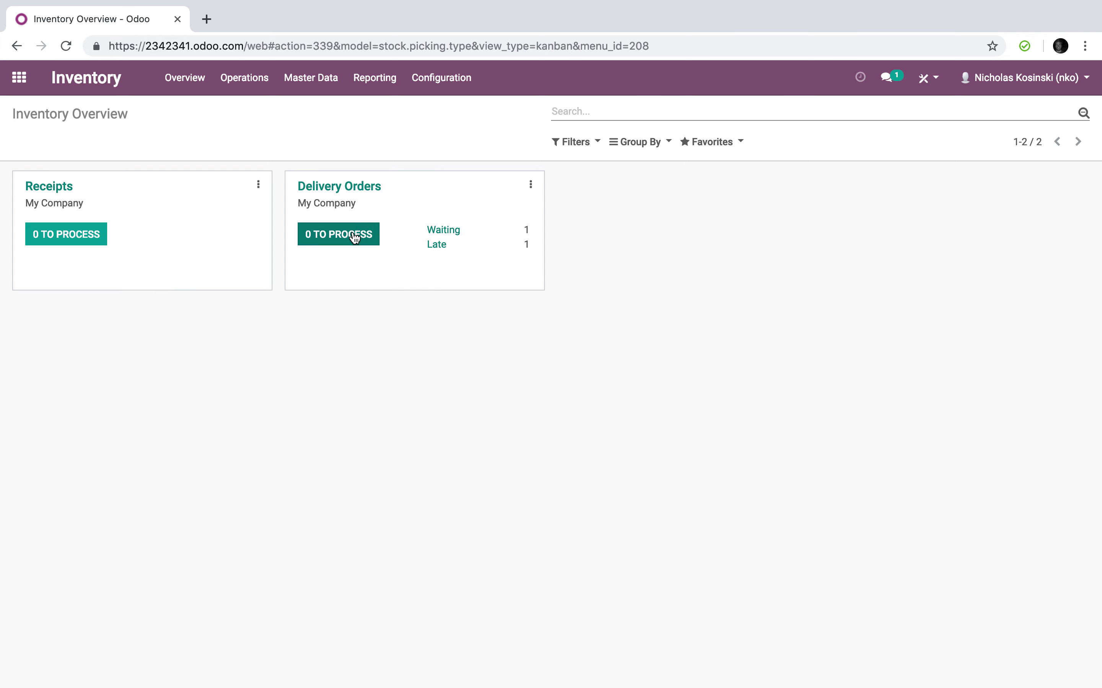
left_click(438, 233)
left_click(77, 209)
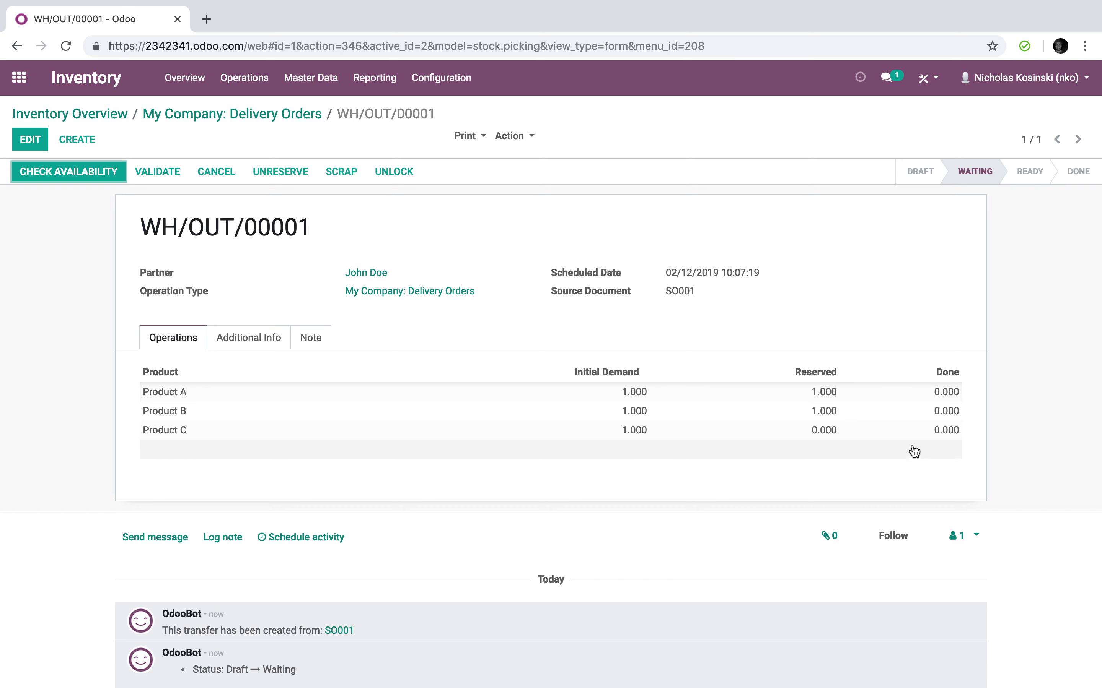
Create a second sales order for the same customer and check its other information, leaving the shipping policy at its default.
left_click(14, 80)
type("order")
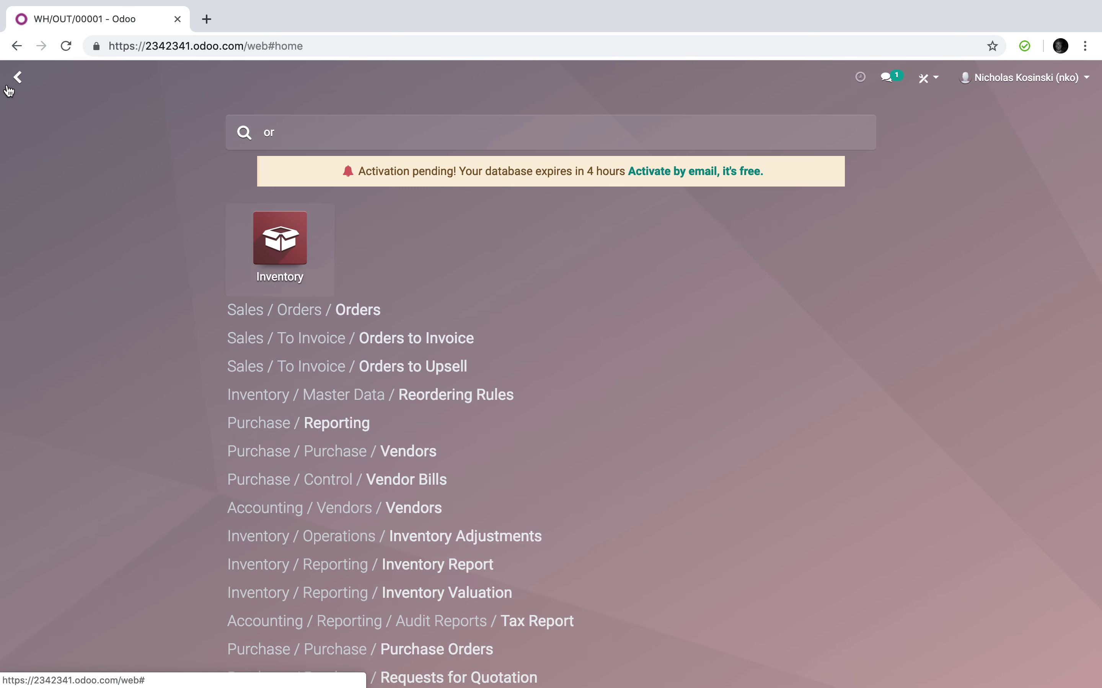
key("Return")
left_click(38, 145)
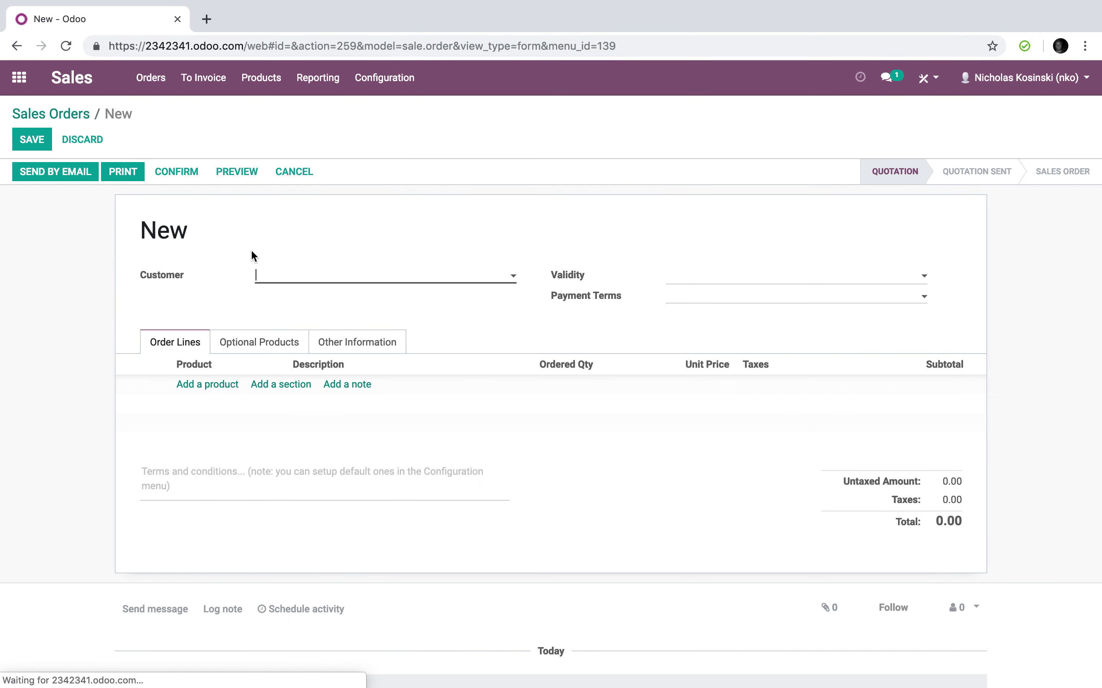
left_click(298, 279)
left_click(328, 298)
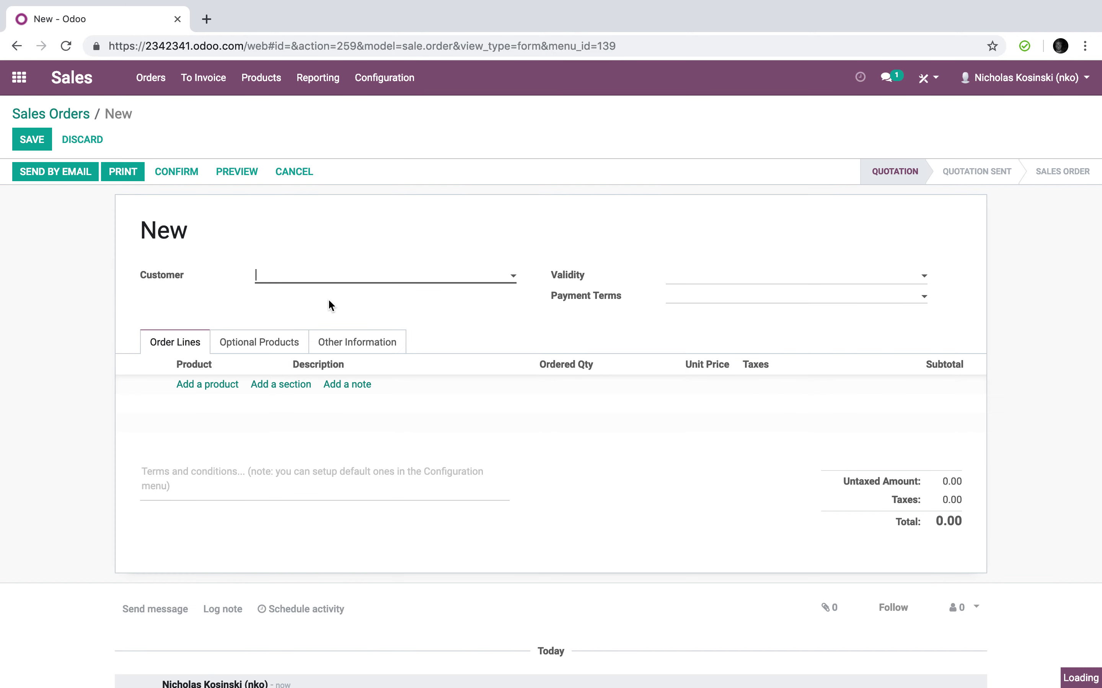
left_click(362, 348)
left_click(194, 353)
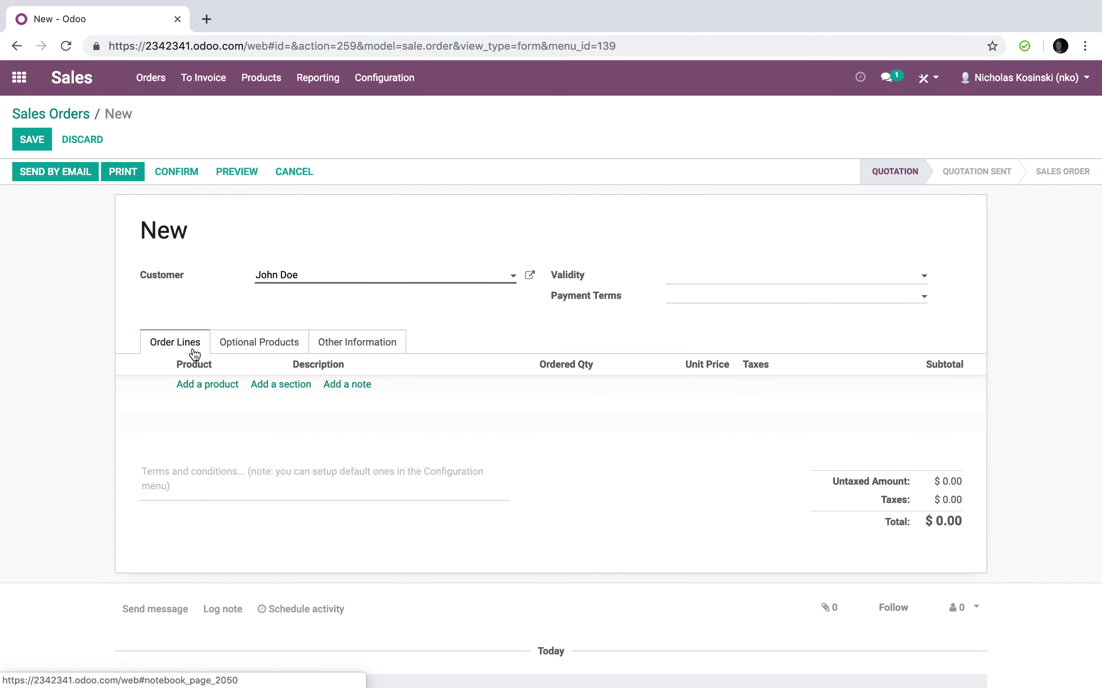
Add one unit each of Product A, Product B and Product C to the second order, dismissing the inventory warning.
left_click(203, 386)
left_click(207, 407)
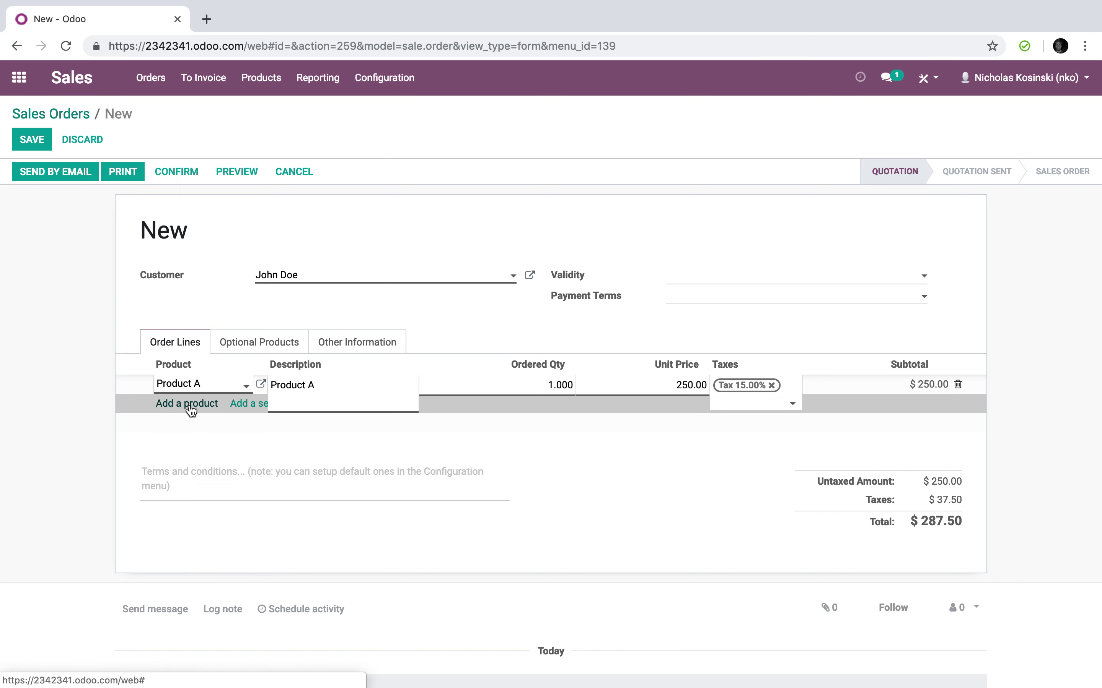
left_click(212, 401)
left_click(202, 447)
left_click(185, 425)
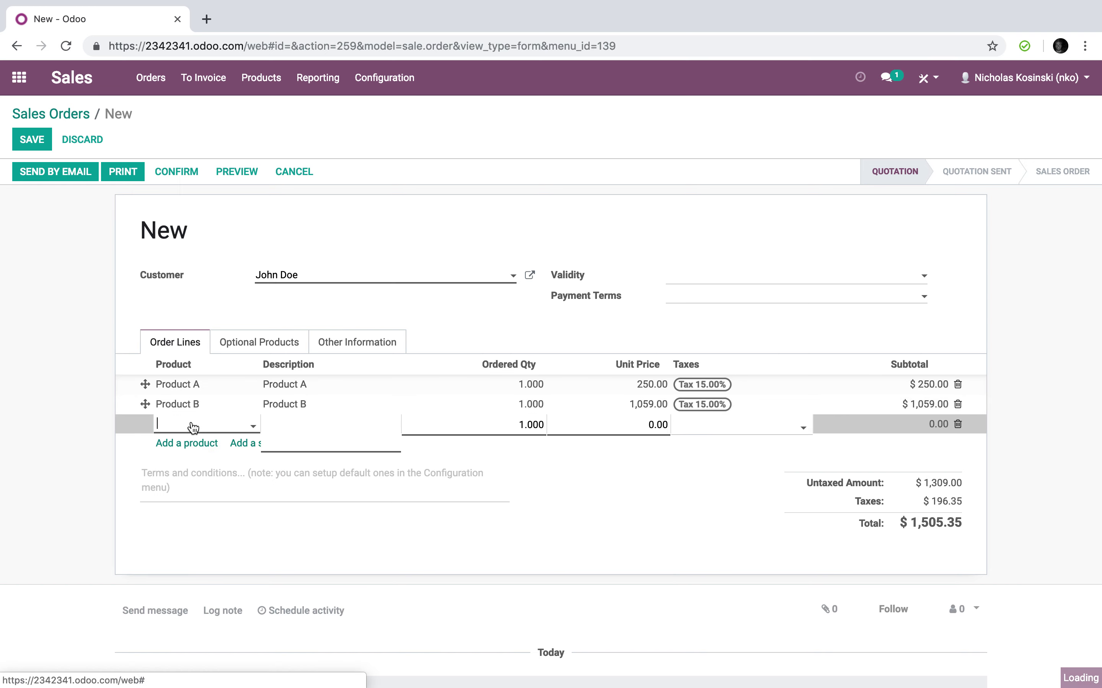
left_click(206, 490)
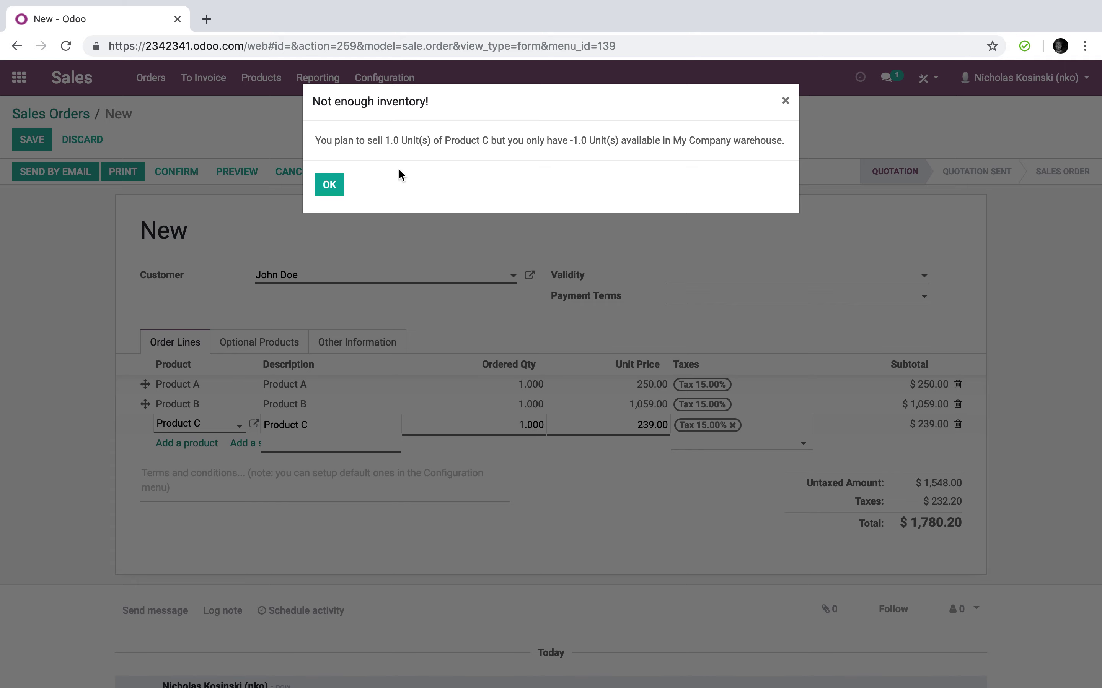
left_click(329, 185)
Save the second quotation and confirm it as a sales order.
left_click(31, 140)
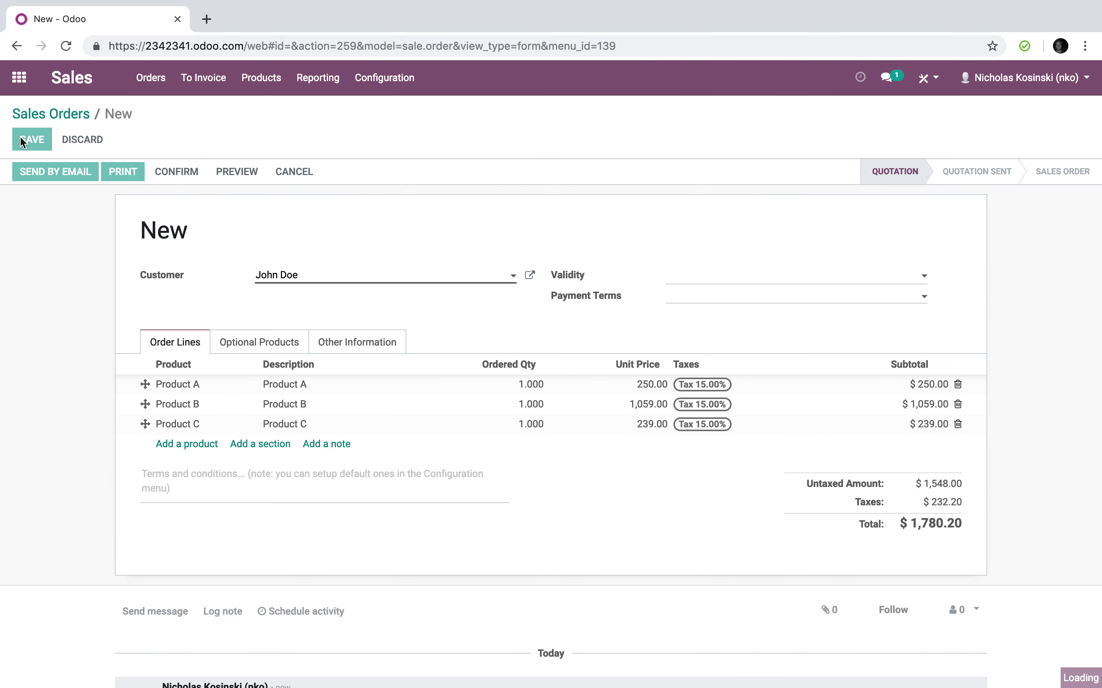
left_click(184, 173)
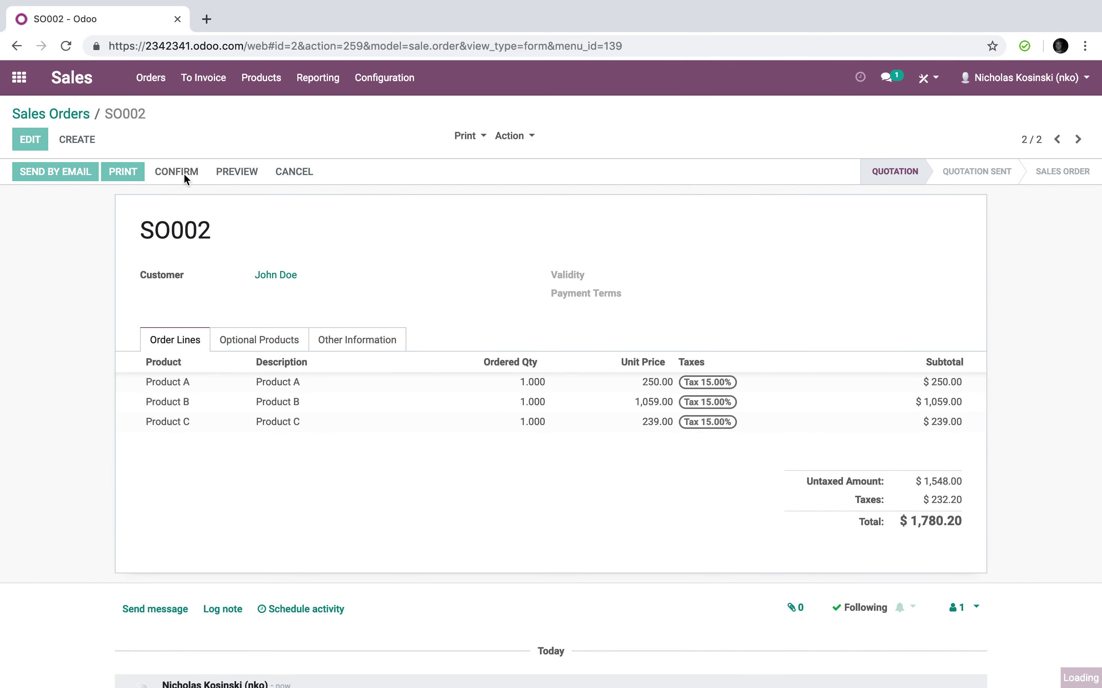
Open the delivery order linked to SO002 and check the availability of its products.
left_click(933, 215)
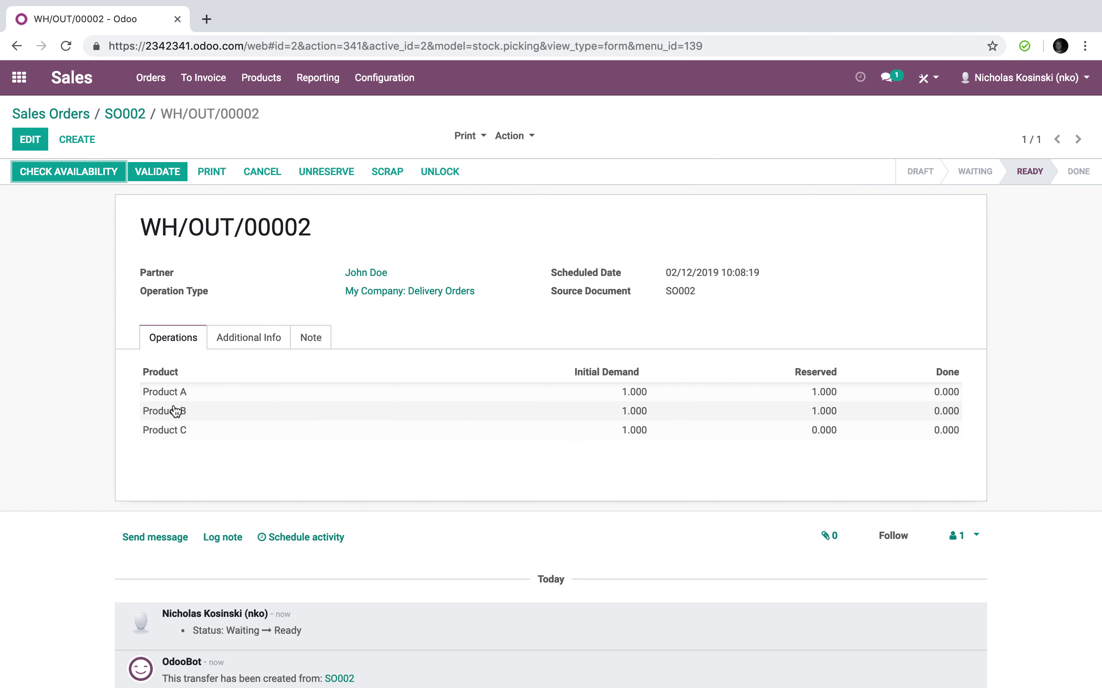
left_click(72, 177)
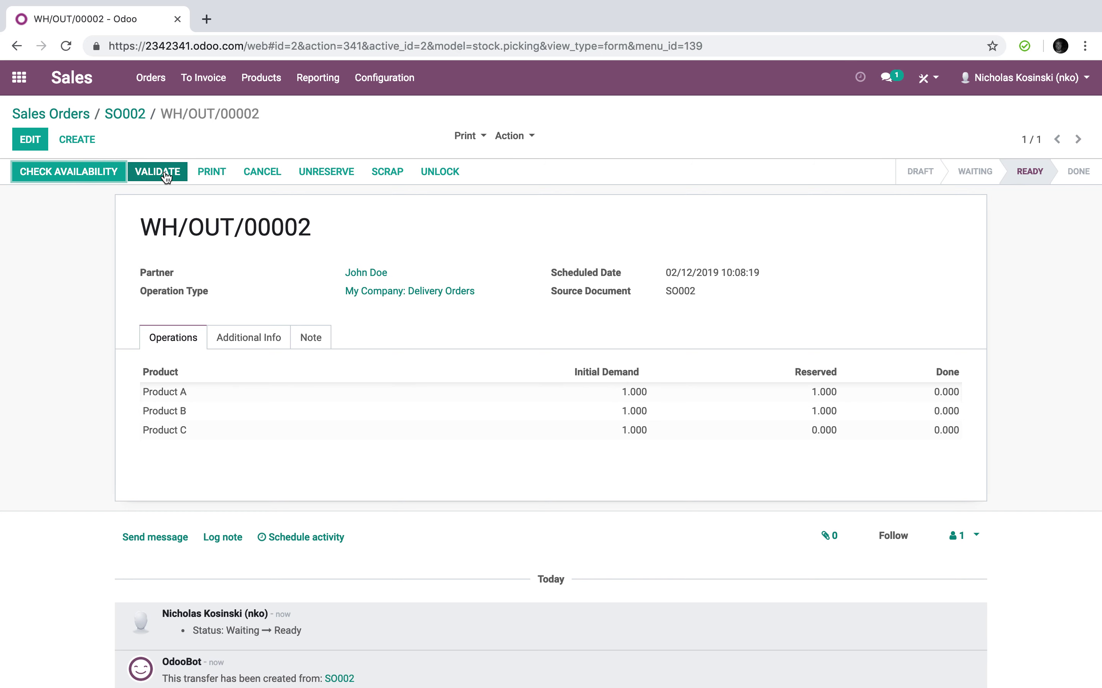
Switch to the Inventory app and open the delivery order WH/OUT/00002 from the deliveries to process.
left_click(18, 78)
type("inv")
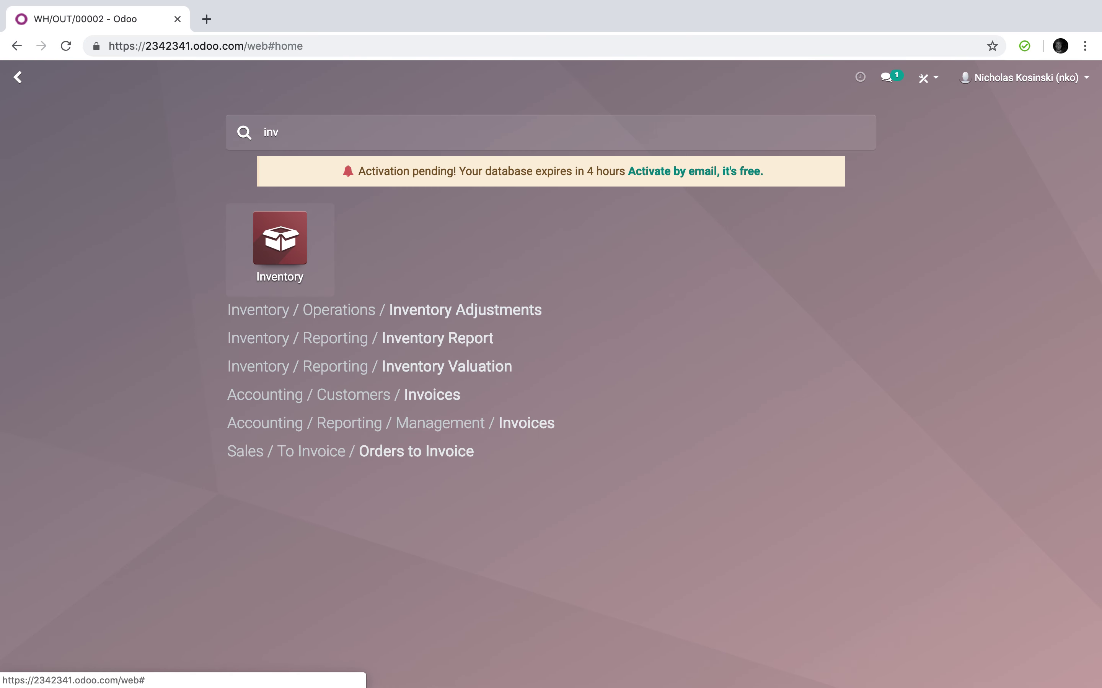
key("Return")
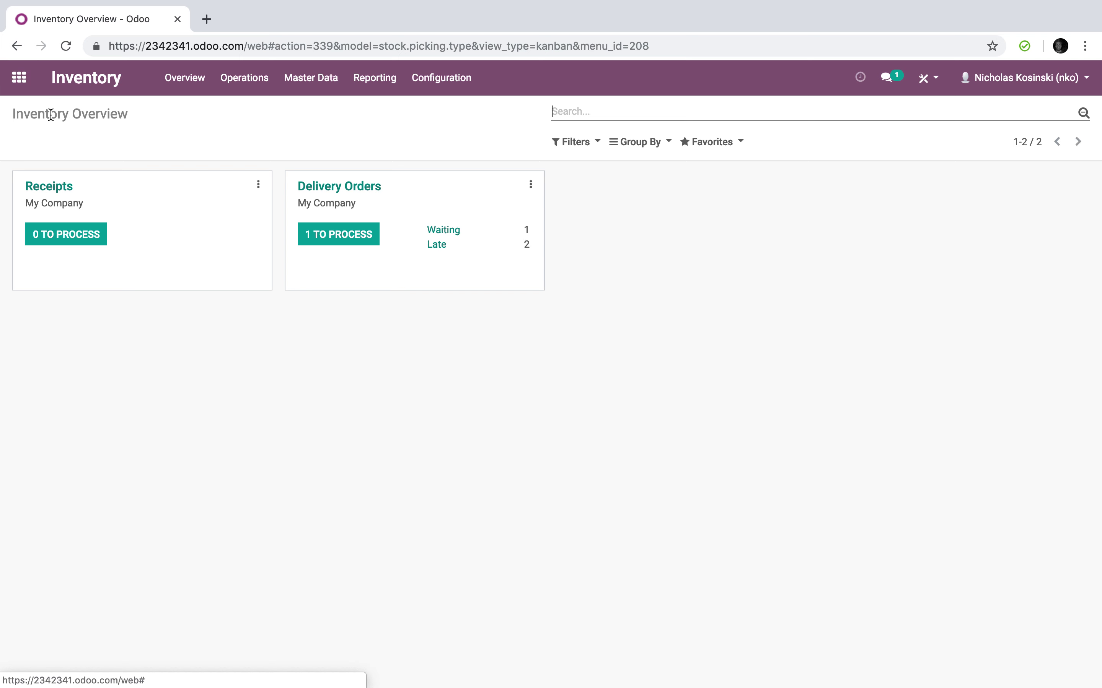
left_click(336, 249)
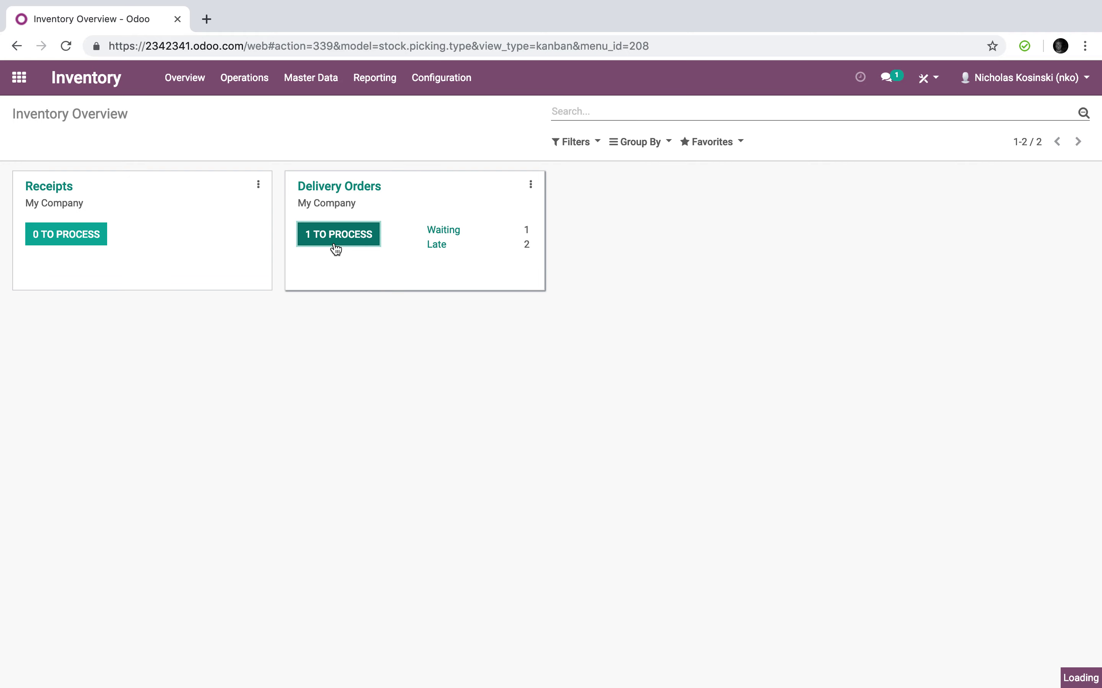
left_click(250, 218)
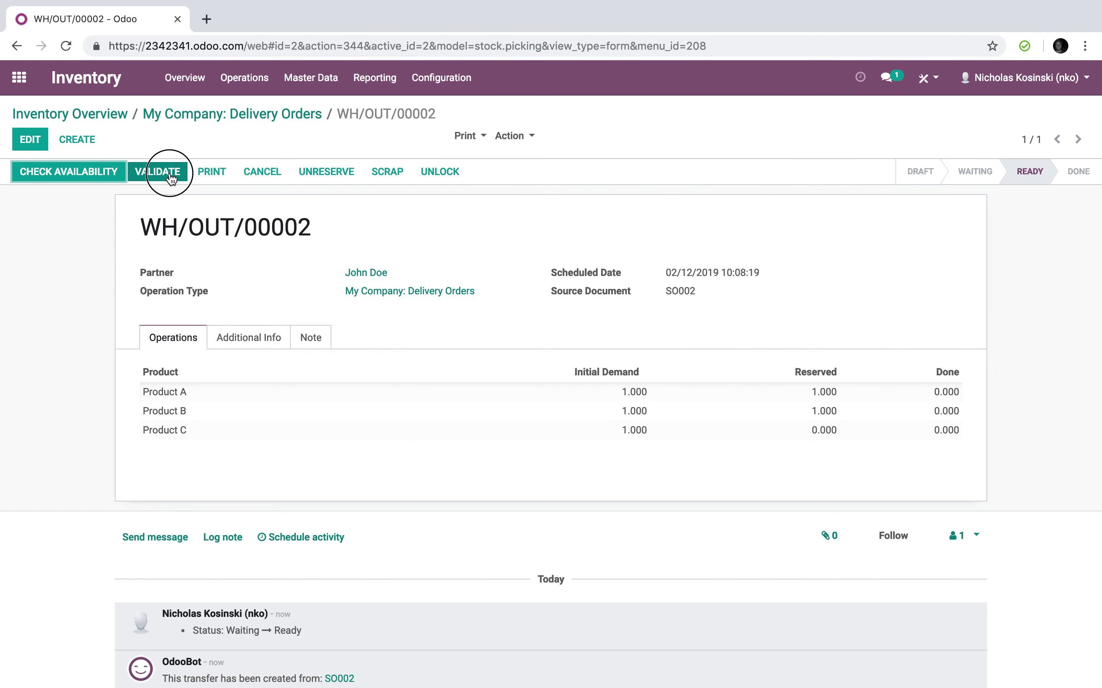
Validate WH/OUT/00002 with its reserved quantities and create a backorder for the remaining product.
left_click(171, 177)
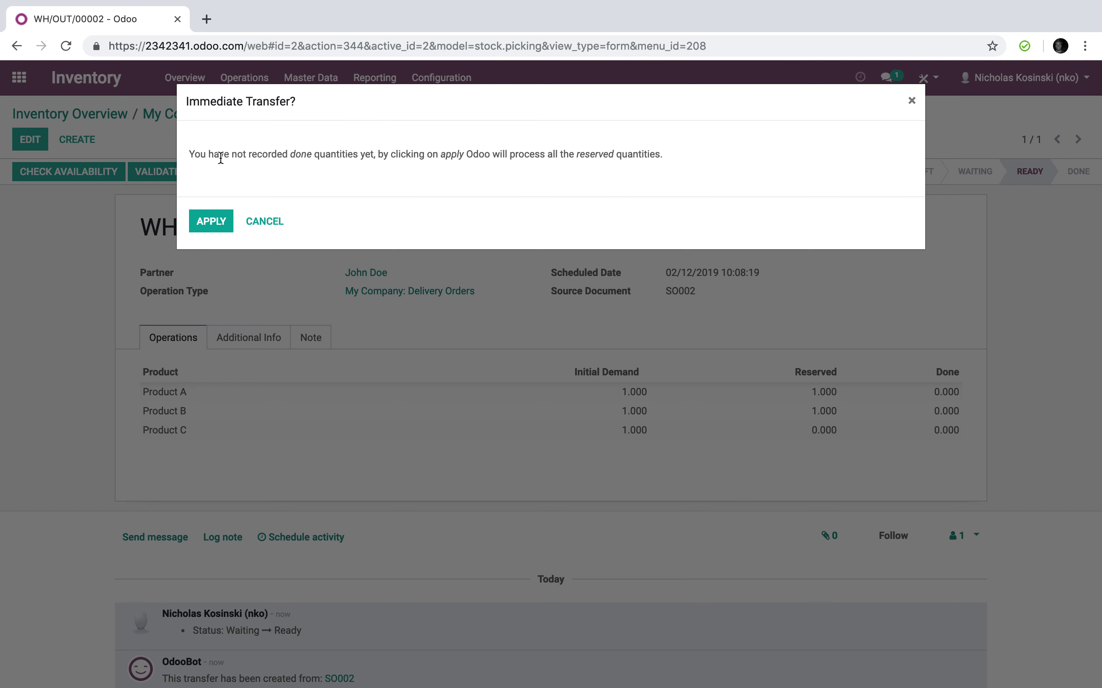
left_click(228, 224)
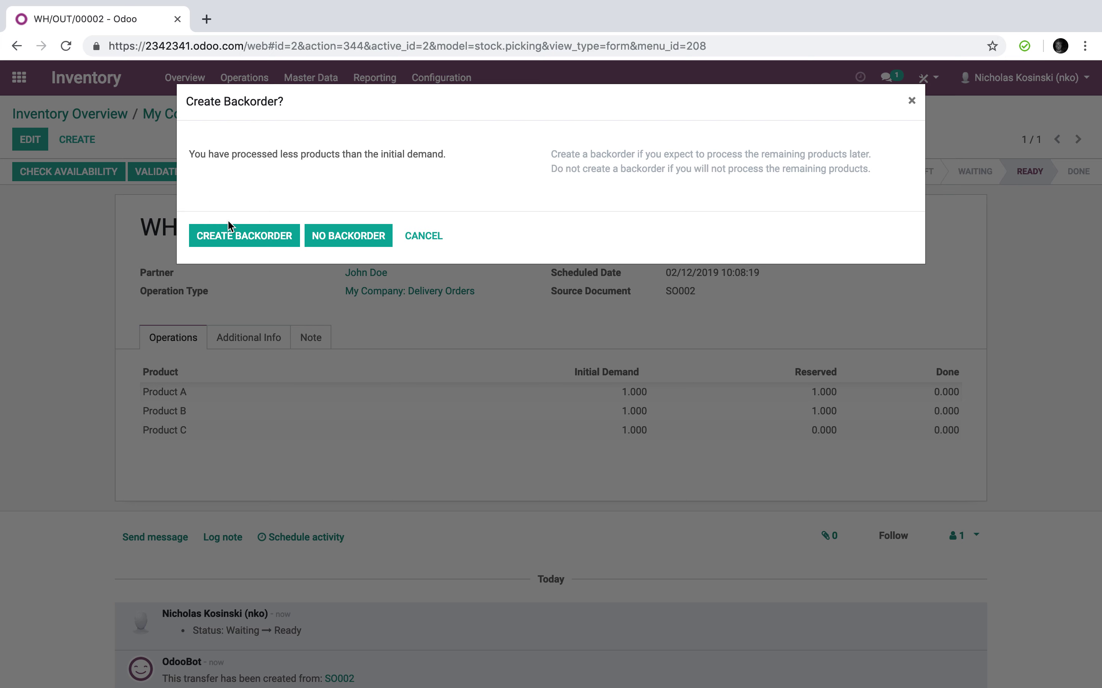
left_click(239, 233)
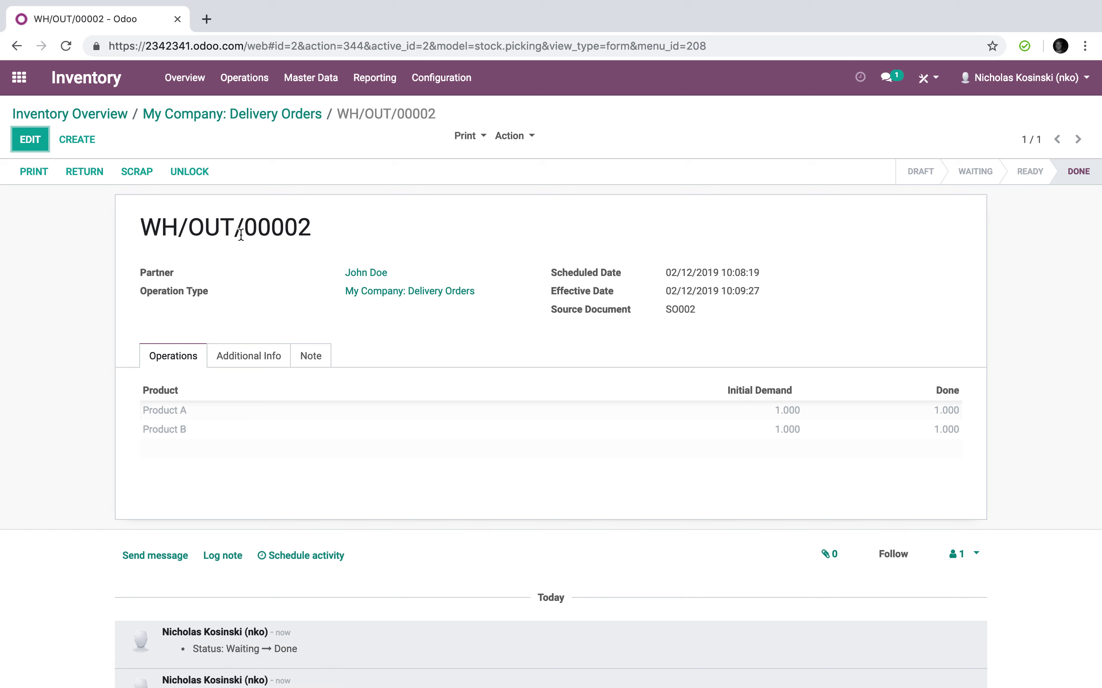
left_click_drag(696, 309, 666, 309)
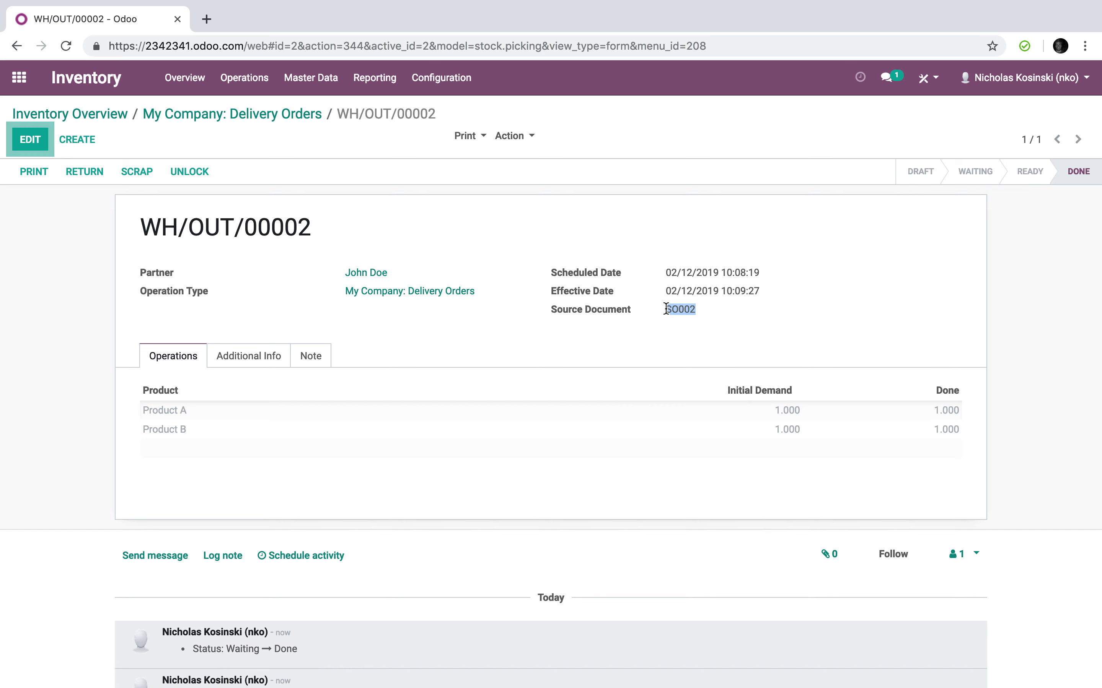
Return to the inventory overview and open the backorder of WH/OUT/00002.
left_click(250, 114)
left_click(125, 113)
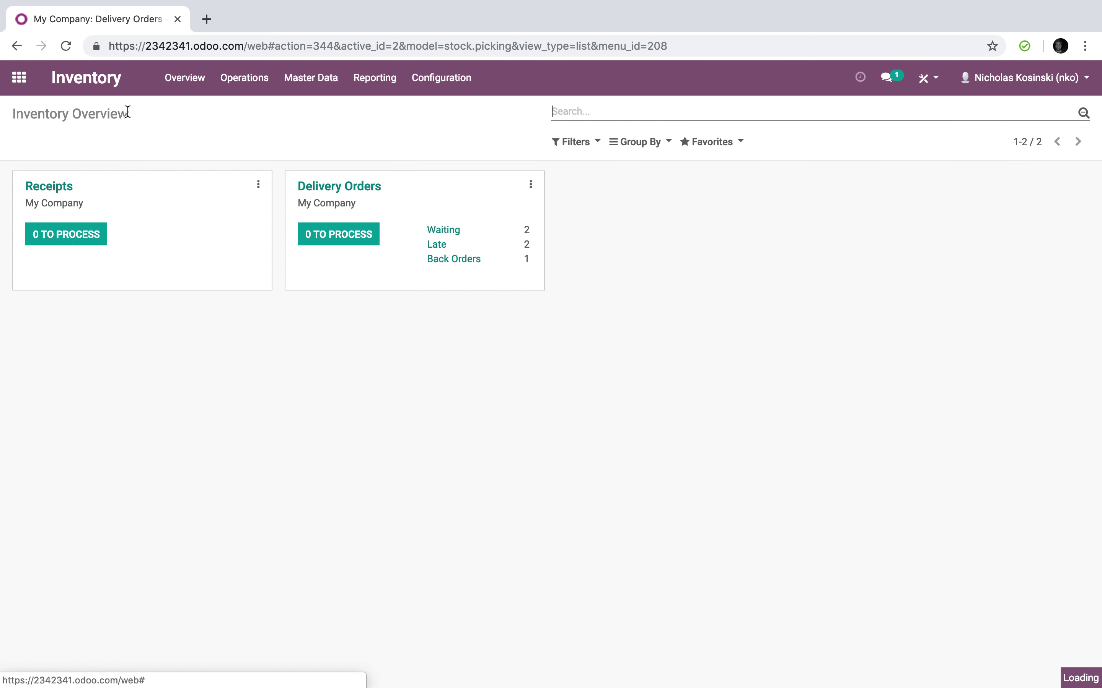
left_click(453, 260)
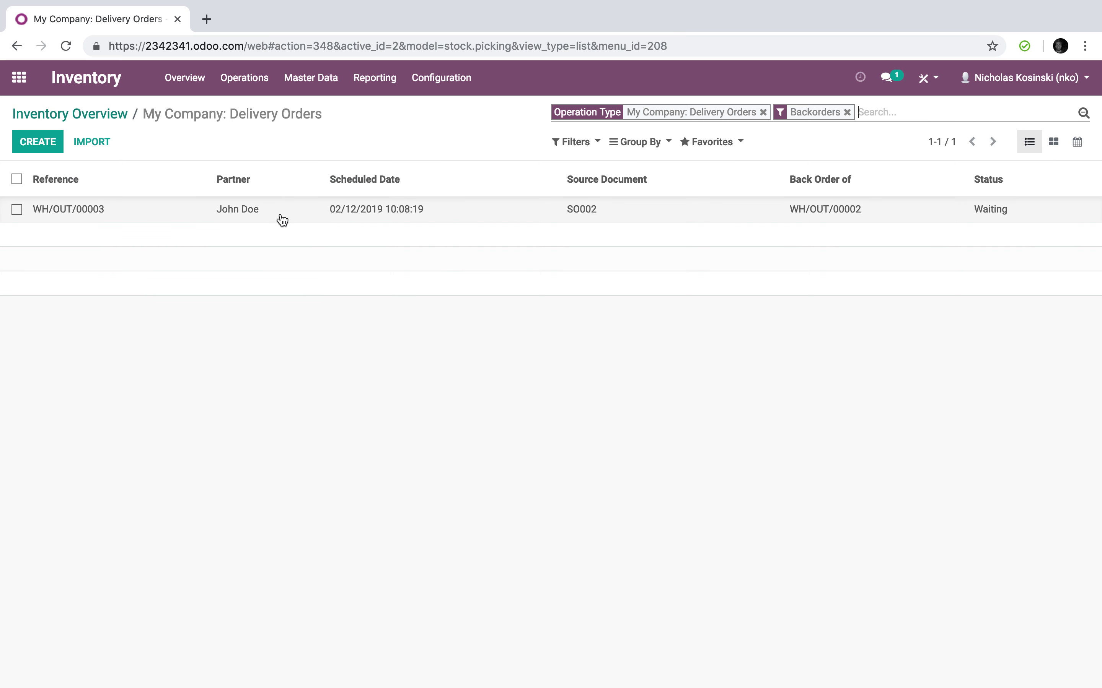
left_click(836, 222)
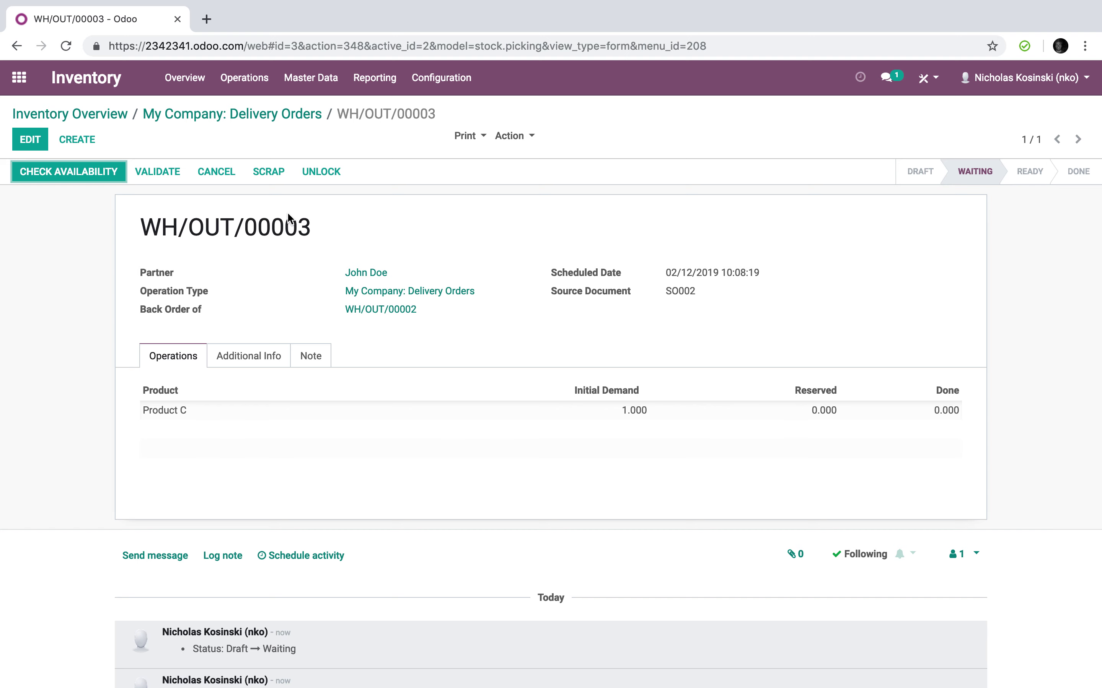
Switch to the Sales app and open SO002 from the orders to invoice.
left_click(18, 77)
left_click(378, 250)
left_click(192, 85)
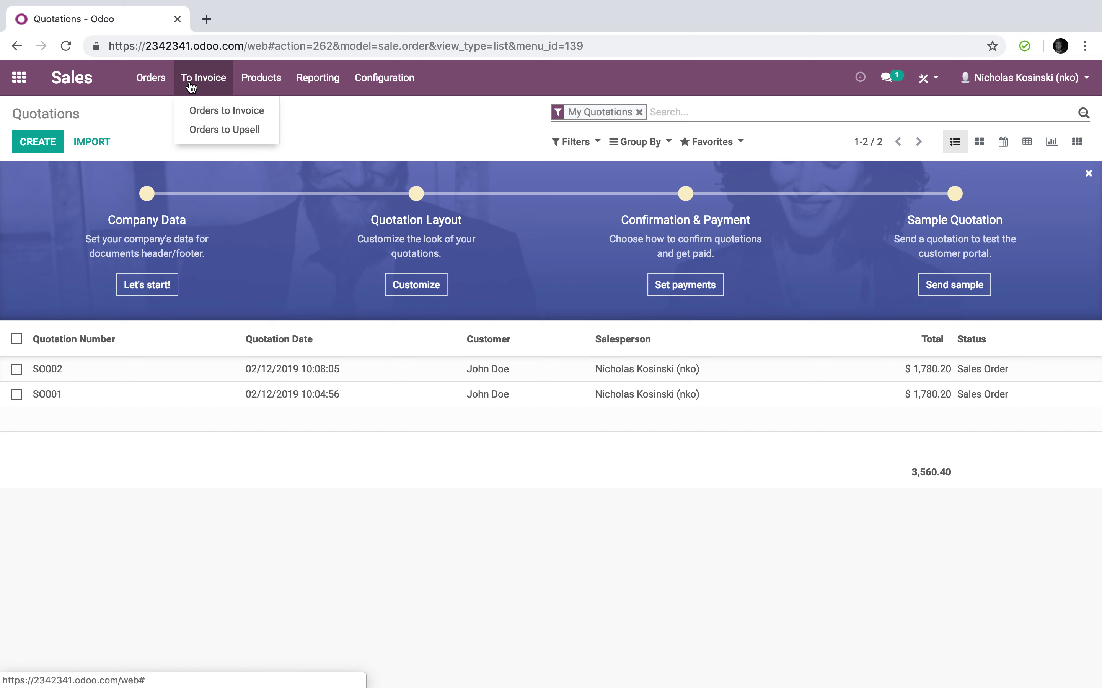
left_click(192, 110)
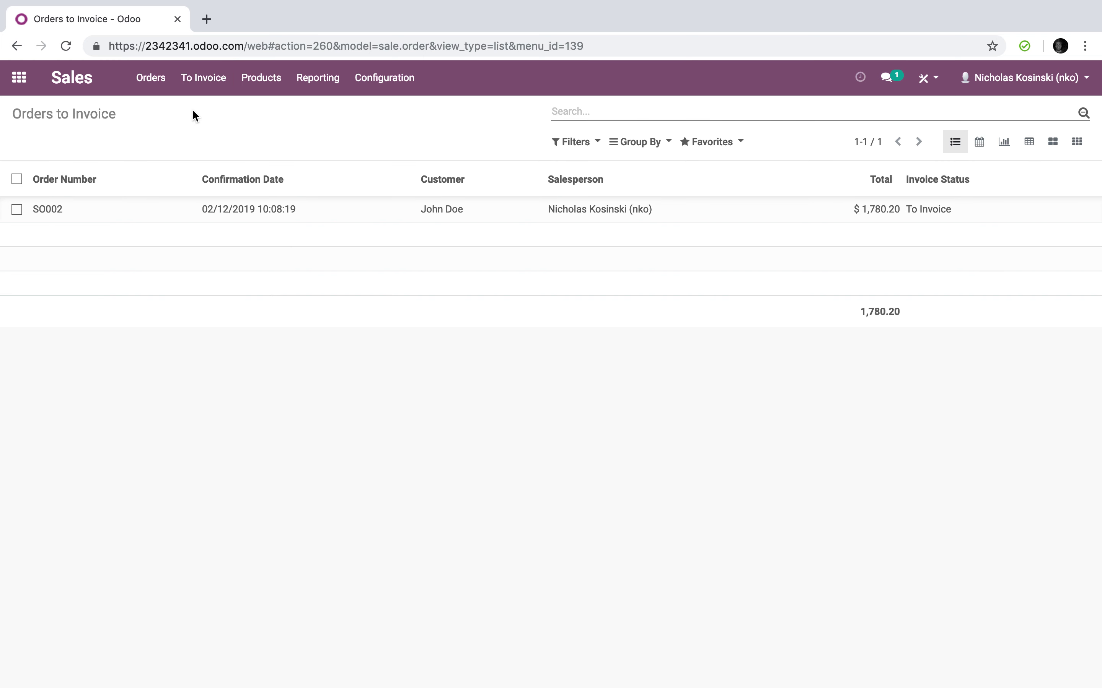
left_click(44, 213)
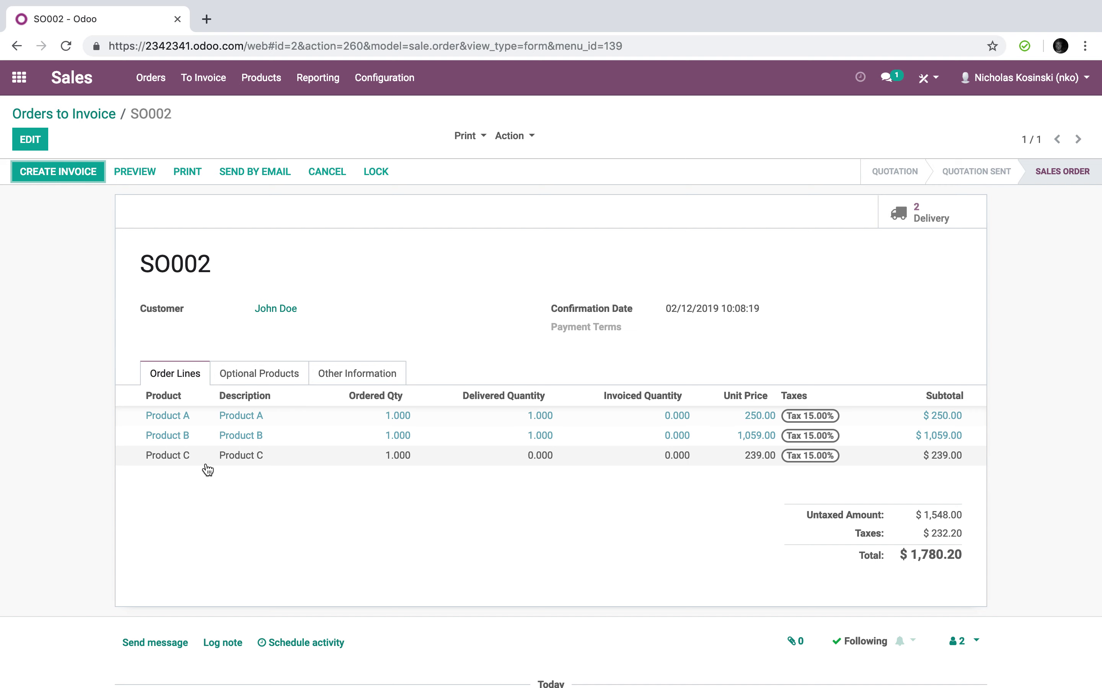
Create an invoice for the invoiceable lines of SO002, validate it and return to the order.
left_click(67, 174)
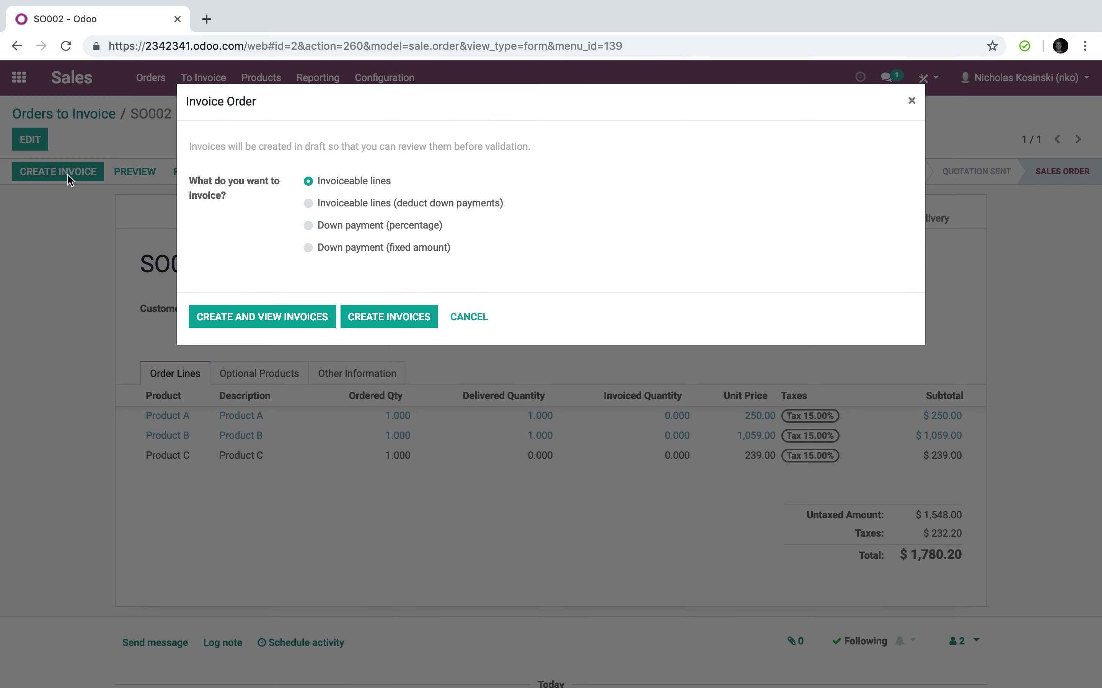
left_click(226, 308)
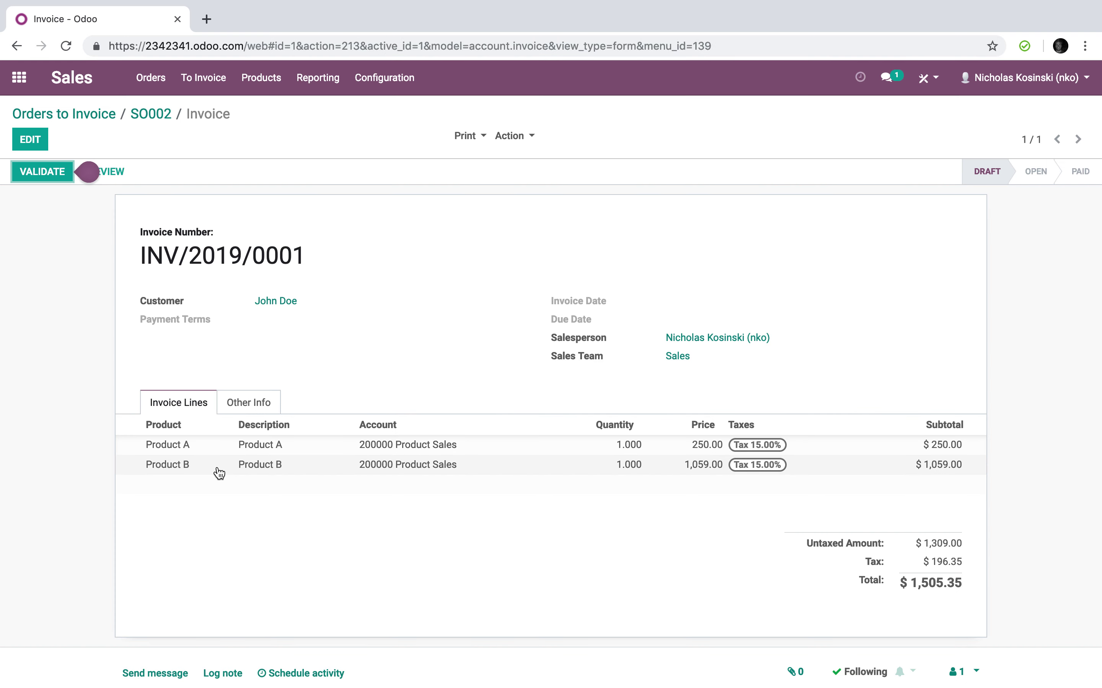
left_click(56, 173)
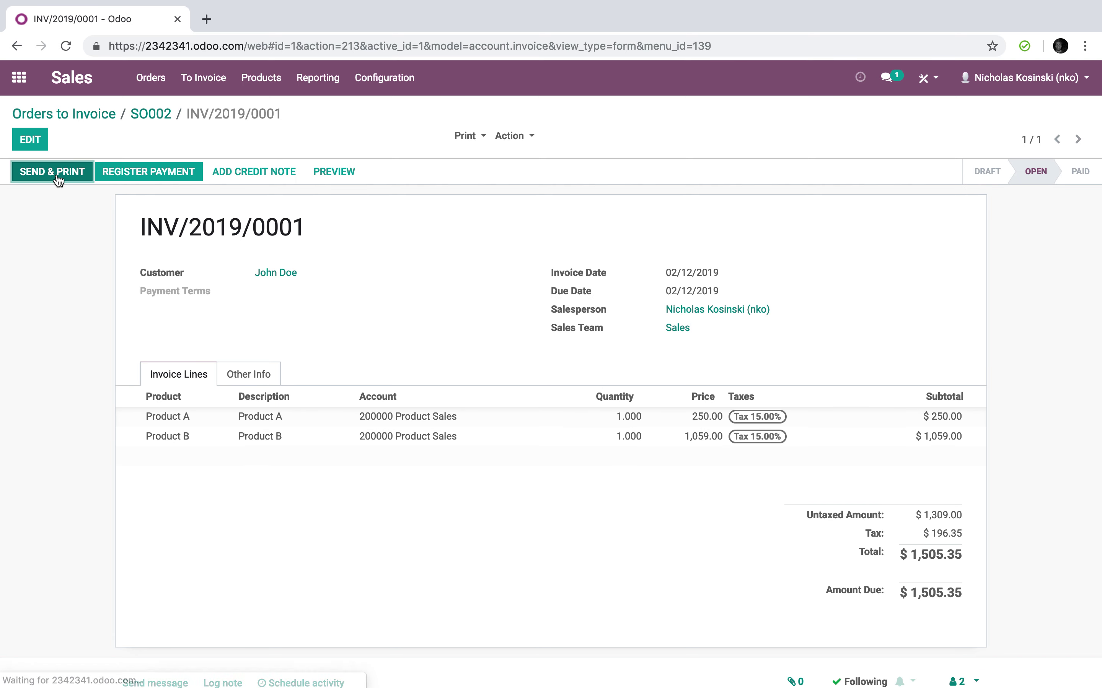
left_click(142, 118)
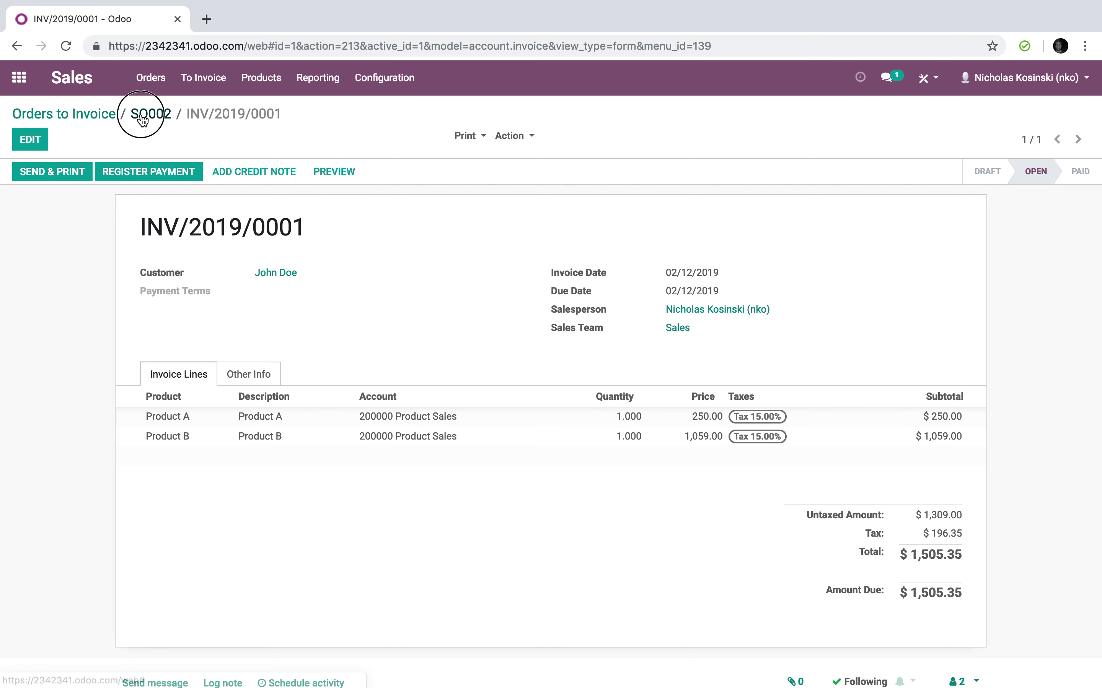
Switch to the Inventory app and open WH/OUT/00001 from the waiting delivery orders.
left_click(33, 90)
type("inv")
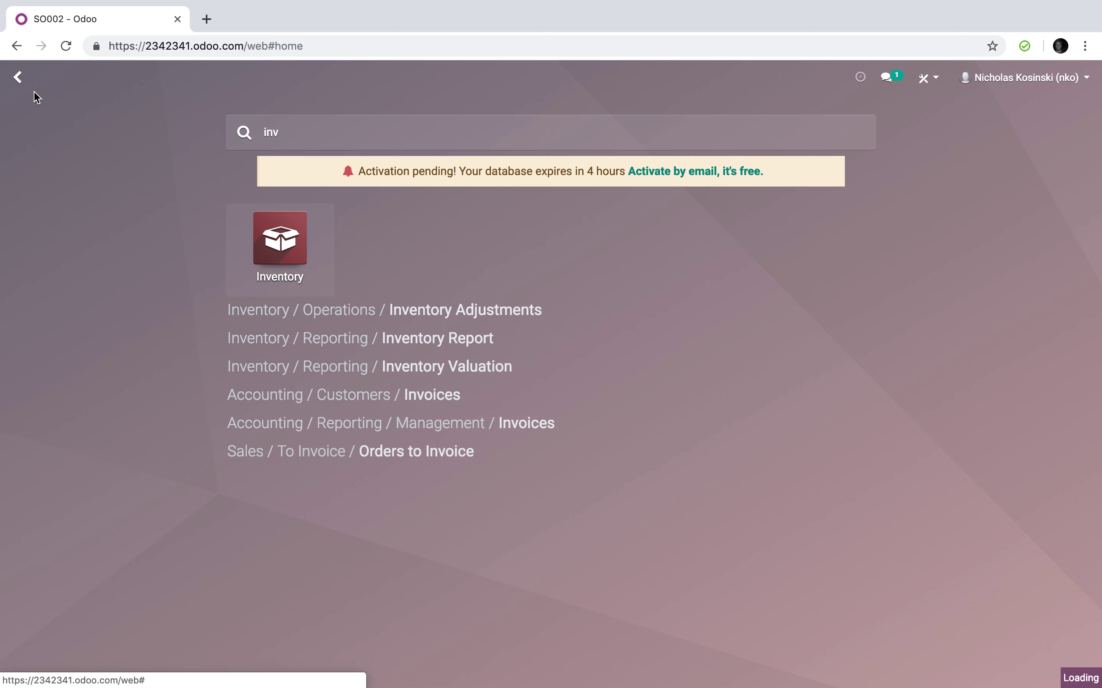
key("Return")
left_click(445, 232)
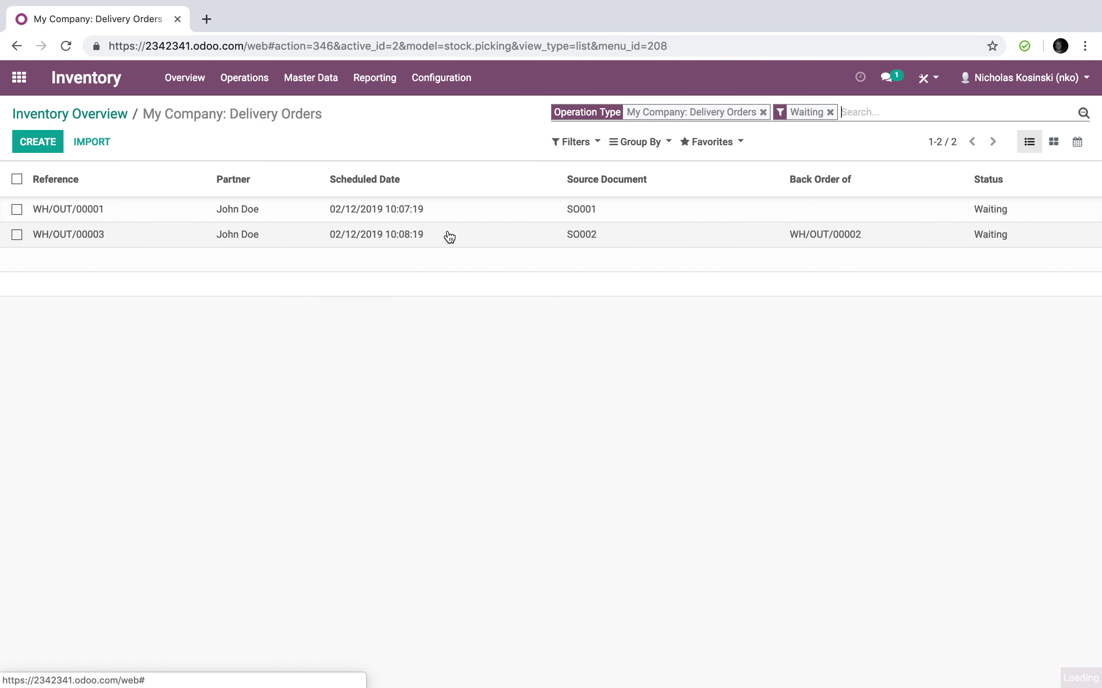
left_click(455, 209)
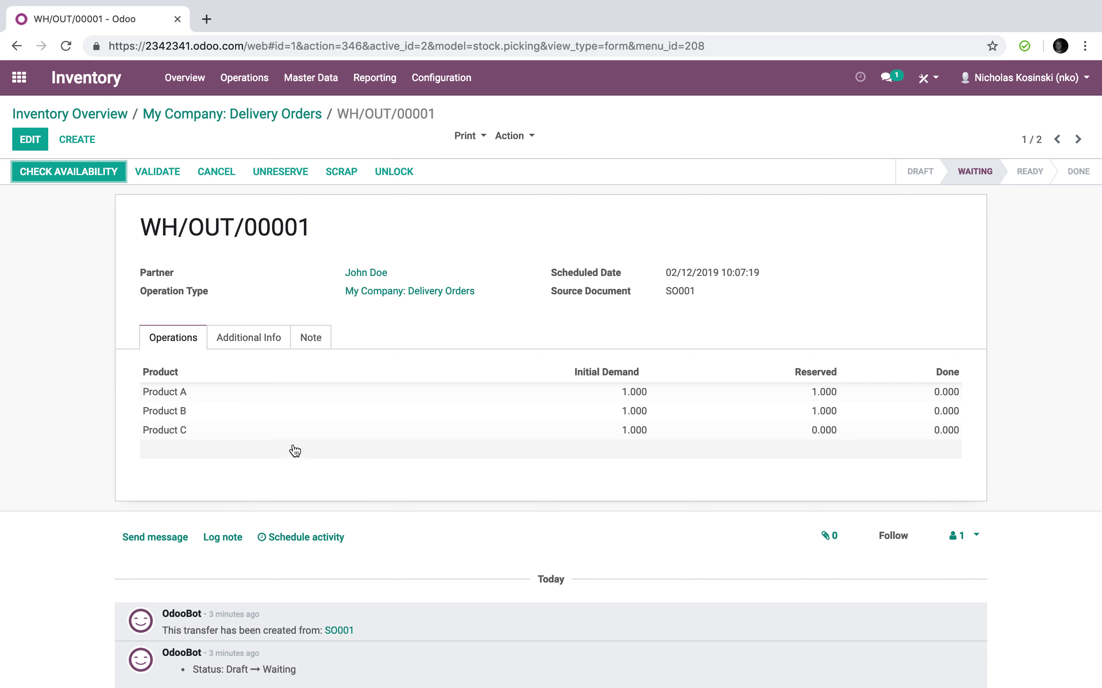
Check availability on WH/OUT/00001 and try validating it with the reserved quantities, cancelling at the backorder choice.
left_click(85, 176)
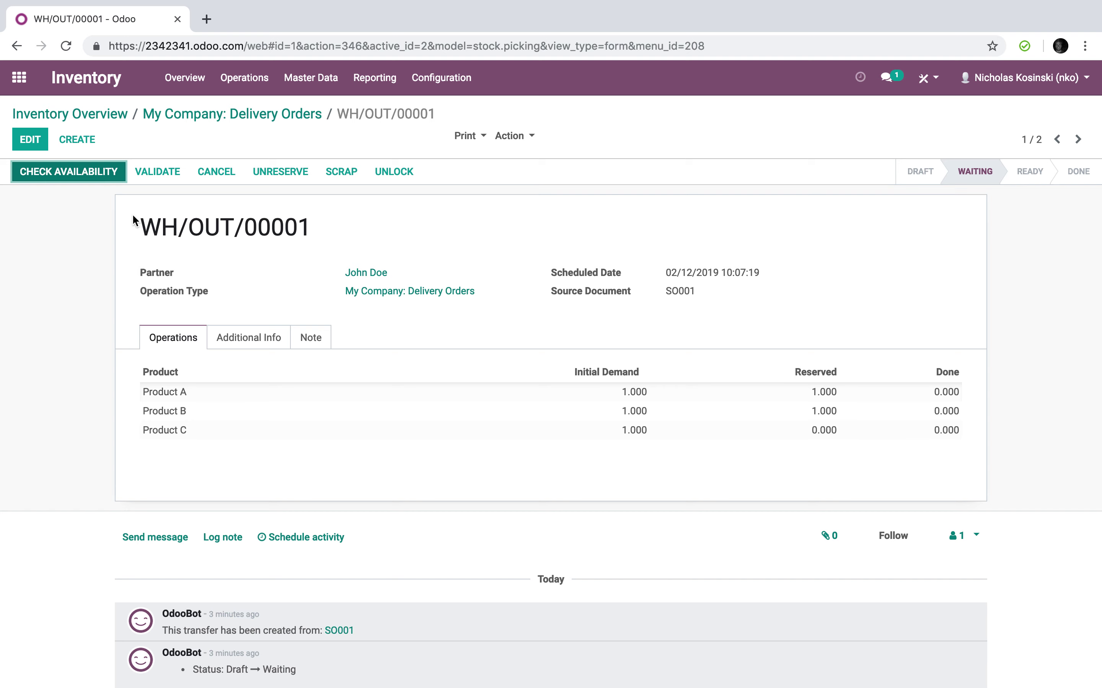
left_click(169, 179)
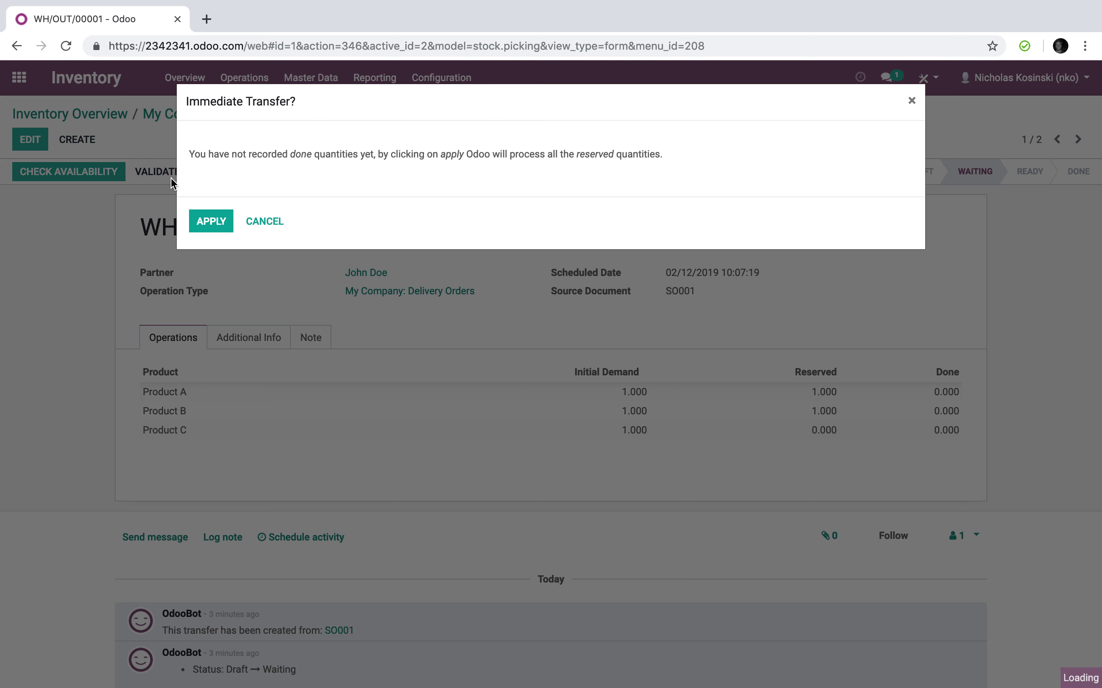
left_click(216, 218)
left_click(422, 236)
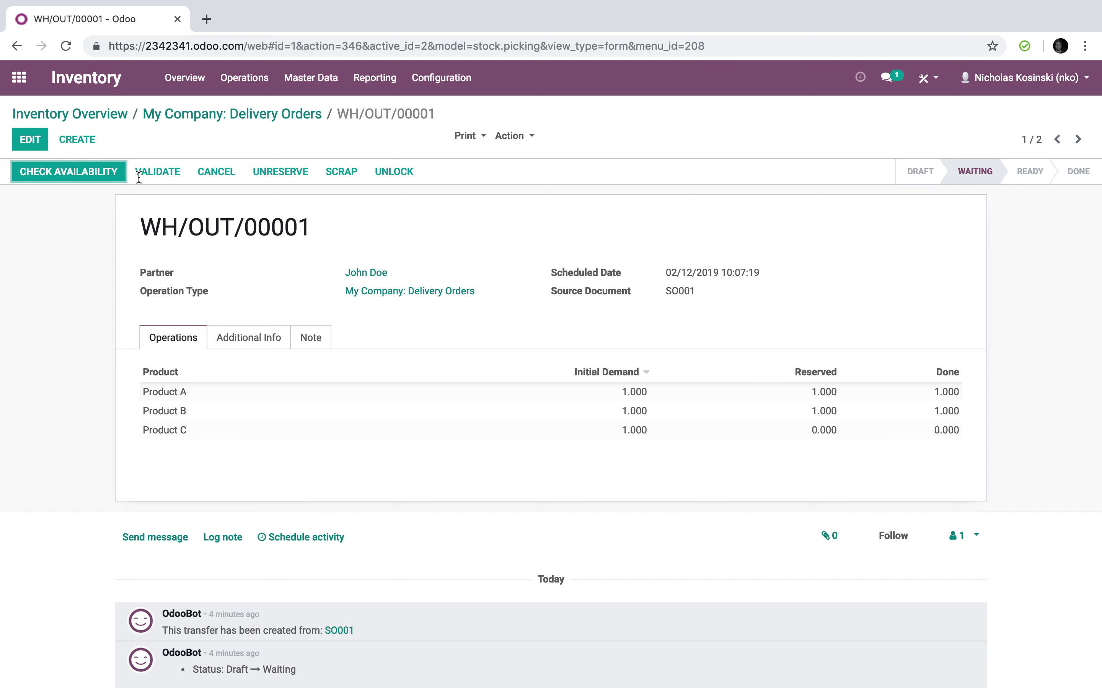
Open Product C from the Sales app's products and update its quantity on hand to 50.
left_click(37, 86)
type("p")
key("Return")
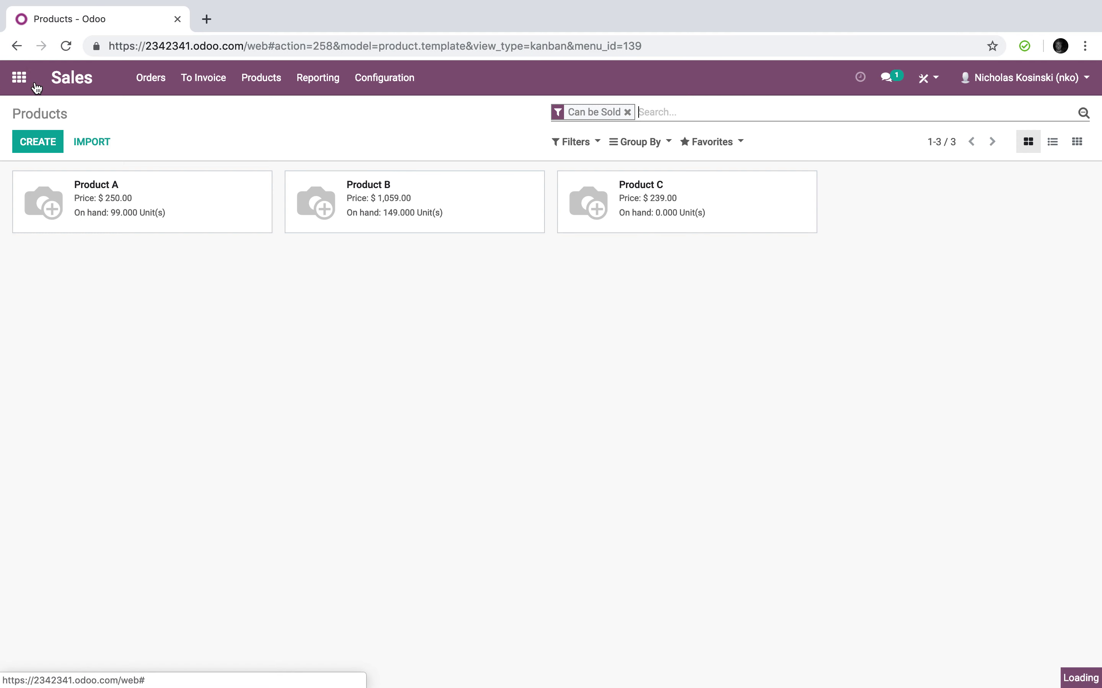
left_click(261, 77)
left_click(261, 110)
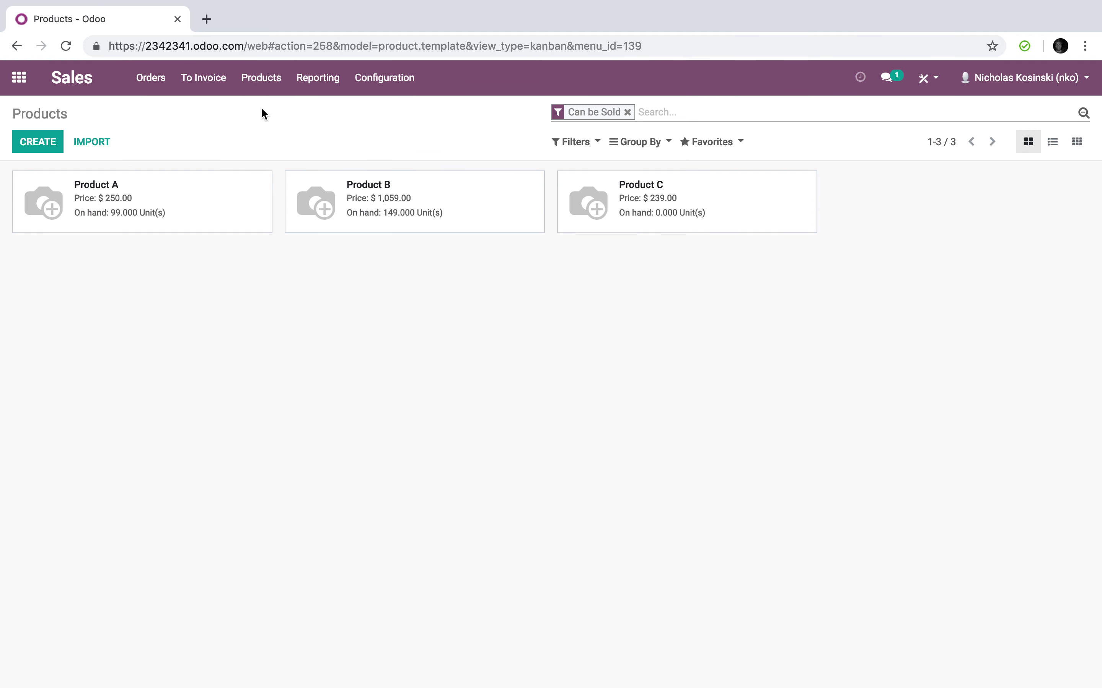
left_click(713, 209)
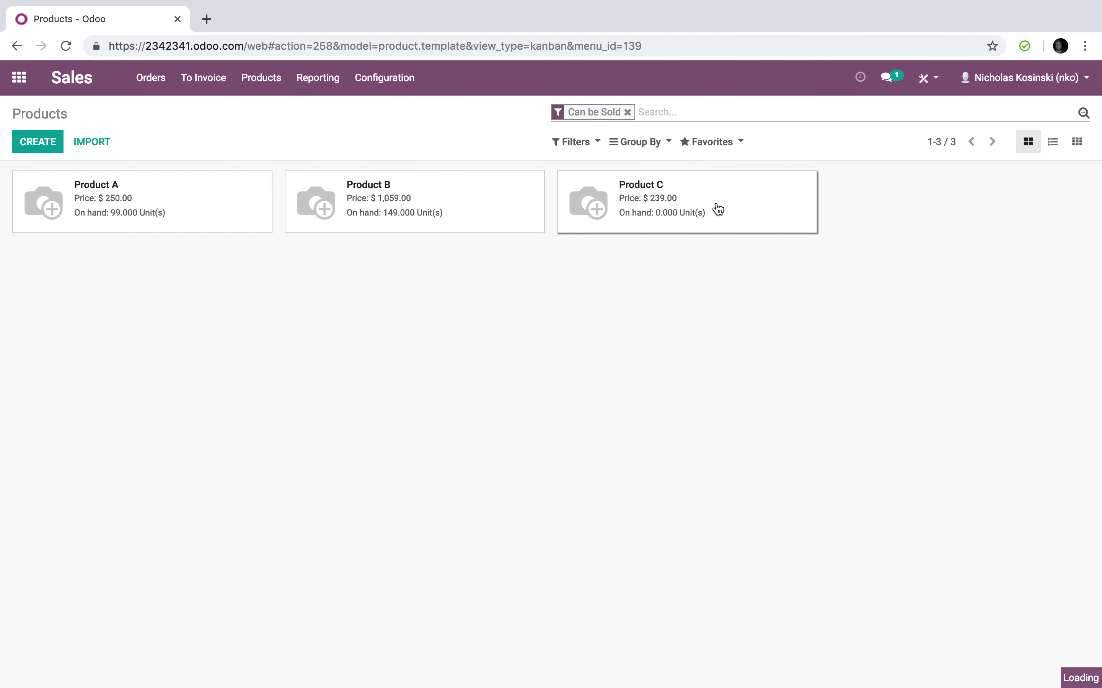
left_click(82, 175)
double_click(364, 175)
type("50")
left_click(204, 241)
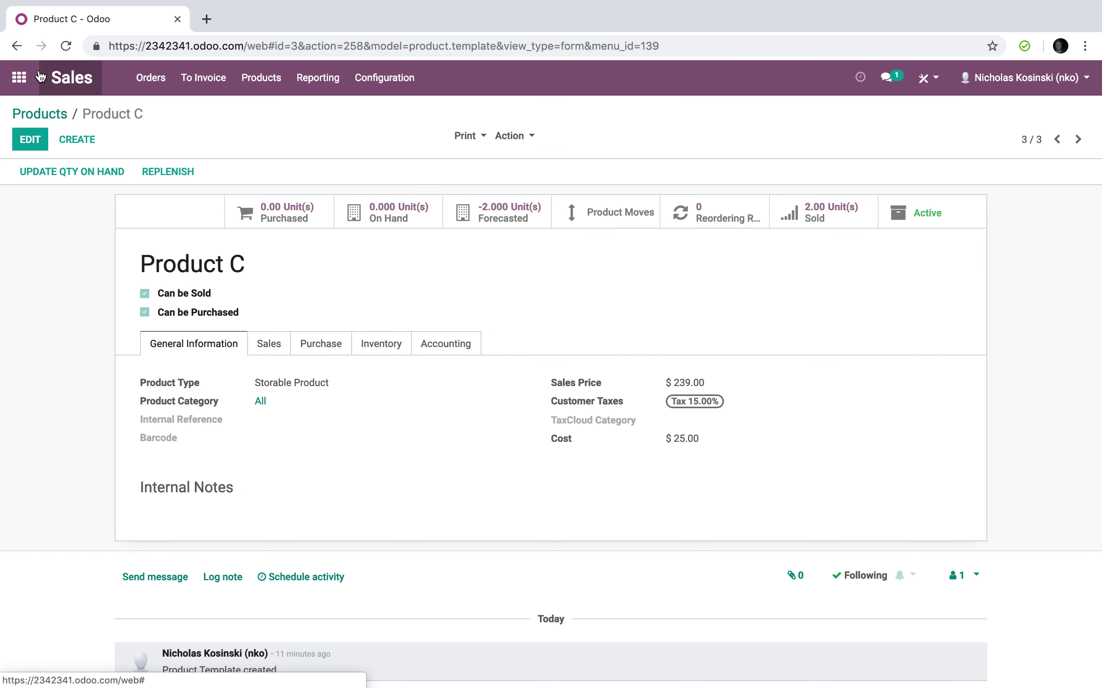
Switch to the Inventory app, view the waiting delivery orders and return to the overview.
left_click(19, 77)
left_click(604, 239)
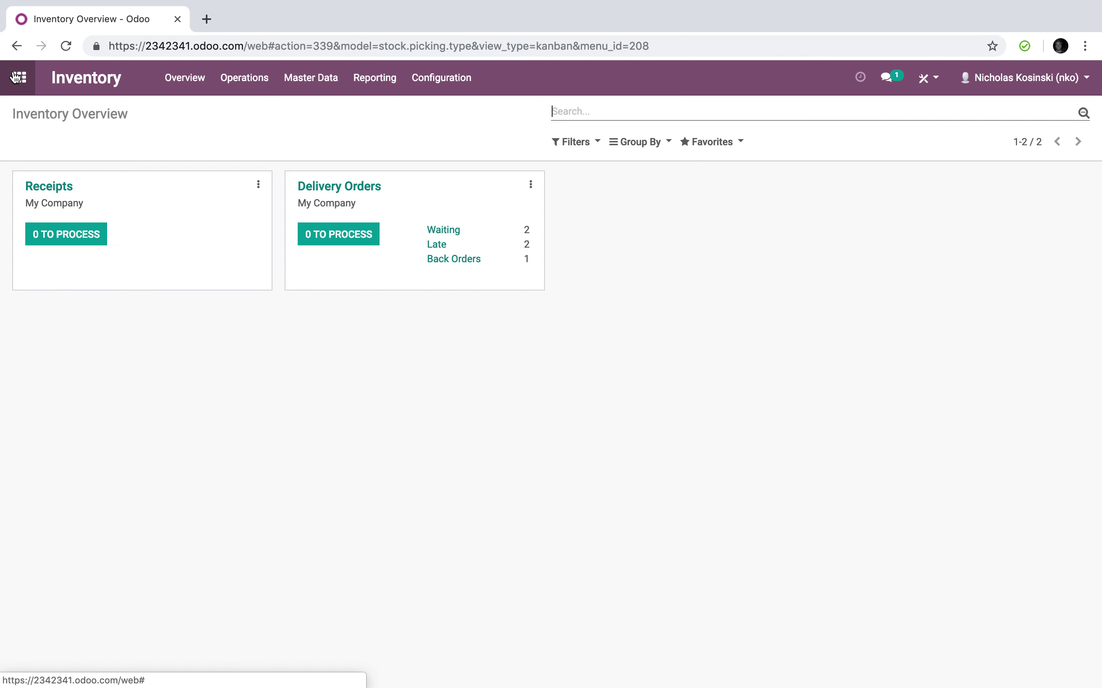
left_click(433, 231)
left_click(194, 81)
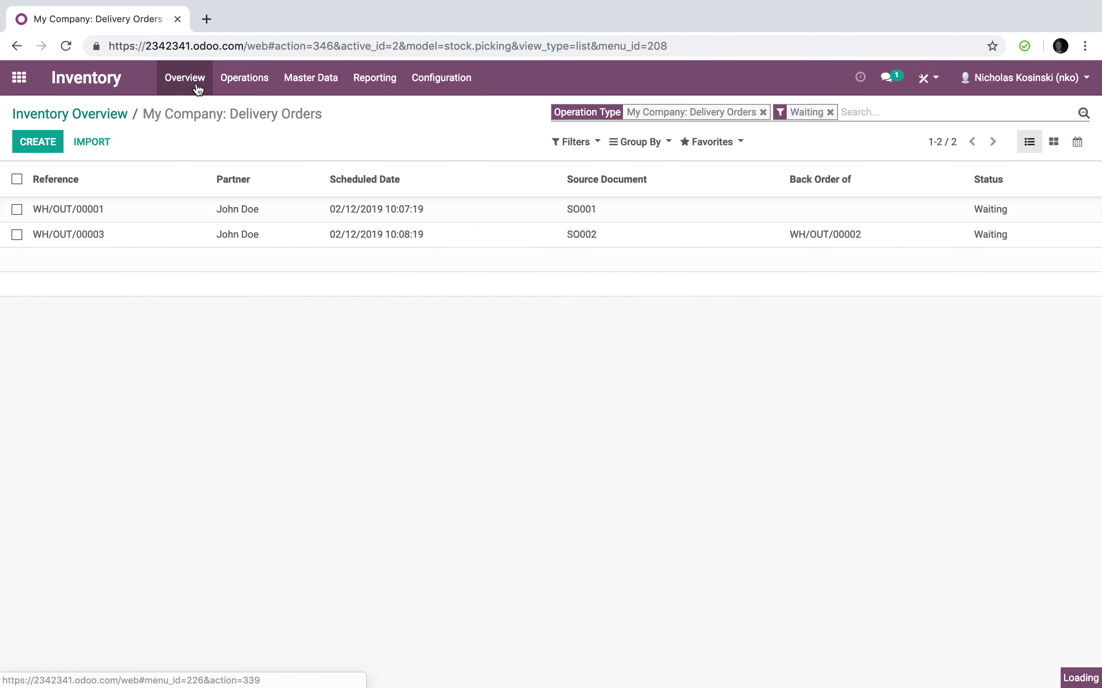
Run the scheduler to reserve stock for the operations waiting for availability.
left_click(245, 78)
left_click(273, 130)
left_click(256, 212)
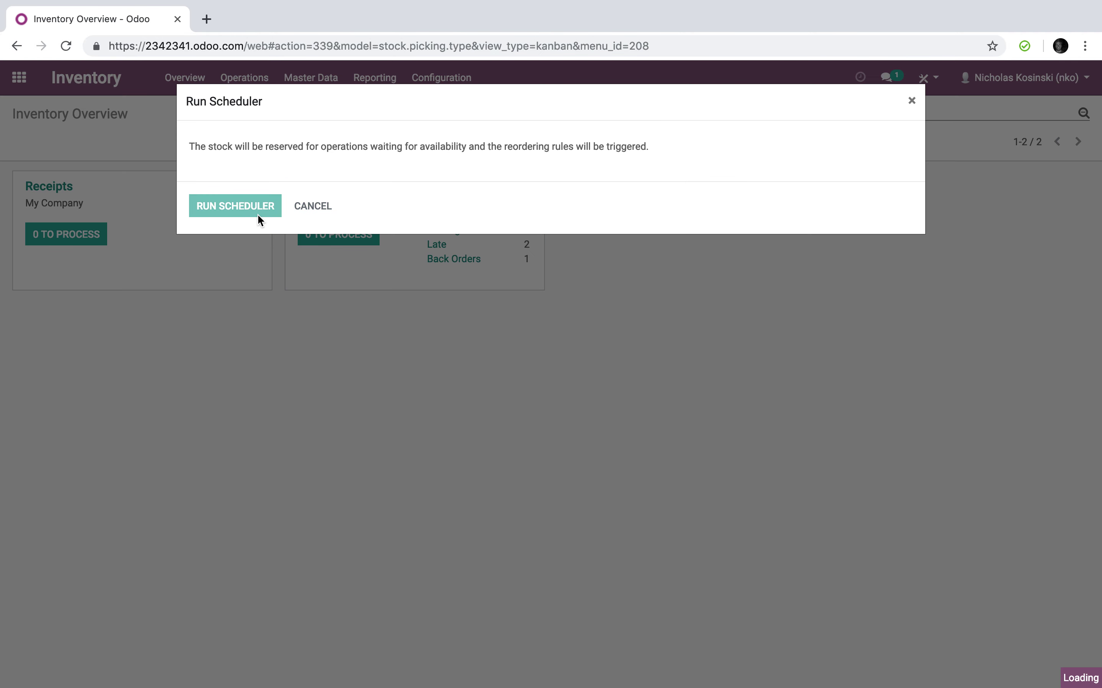
Open WH/OUT/00001 from the delivery orders to process.
left_click(569, 112)
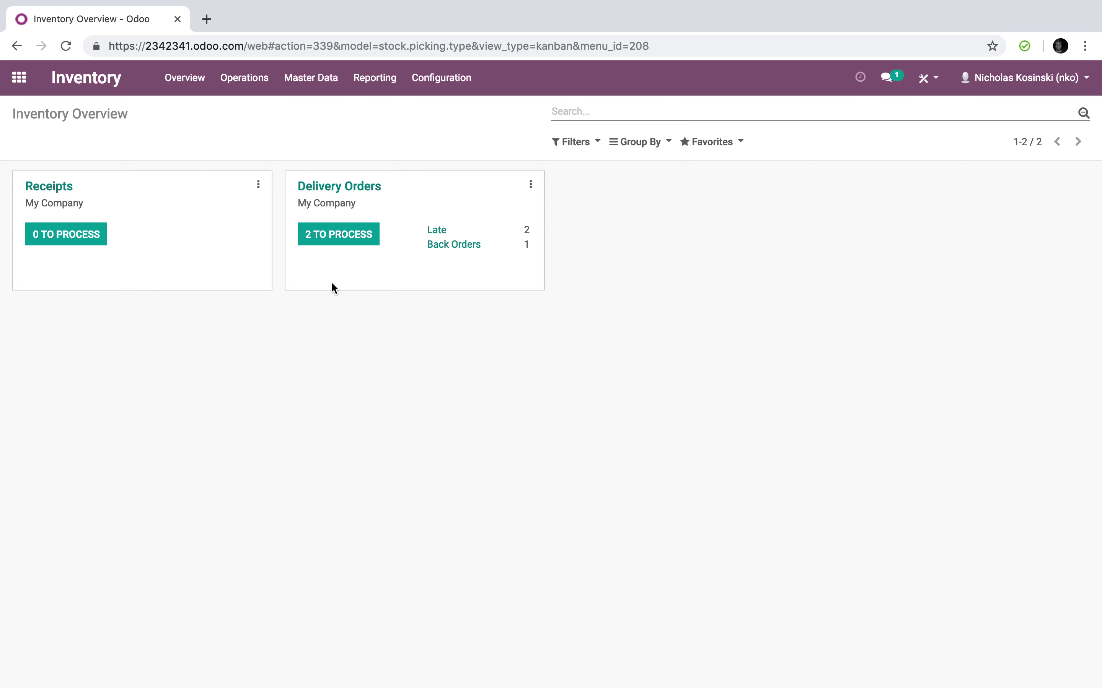
left_click(345, 242)
left_click(312, 214)
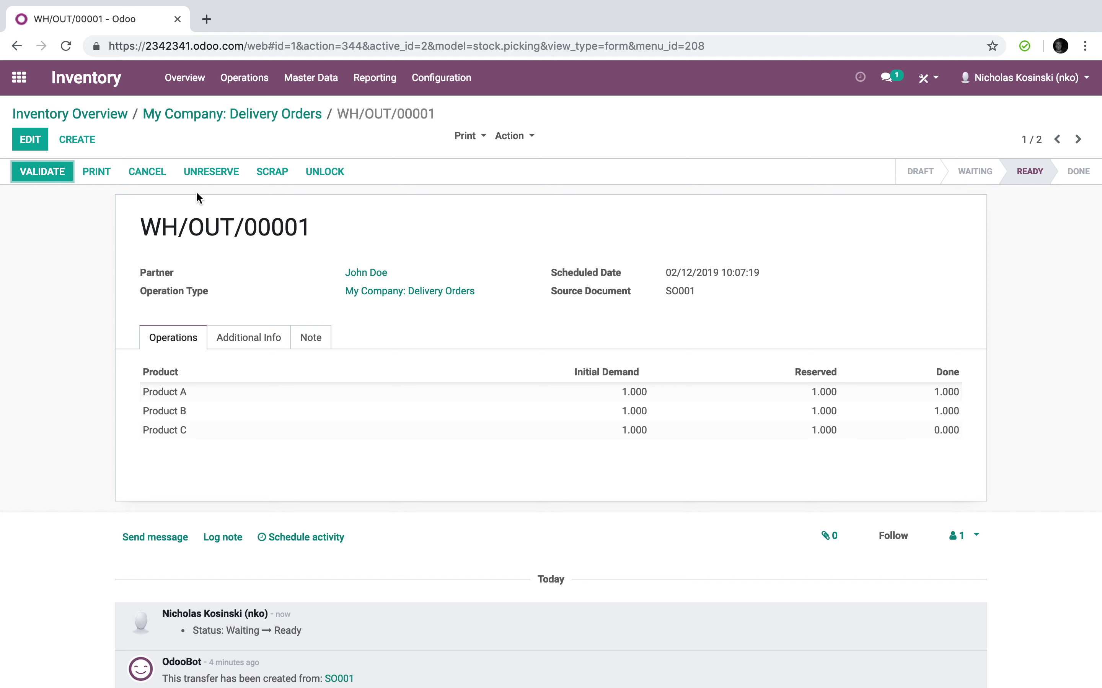
Try validating the delivery order without creating a backorder, cancel, unreserve its products and check their availability again.
left_click(40, 173)
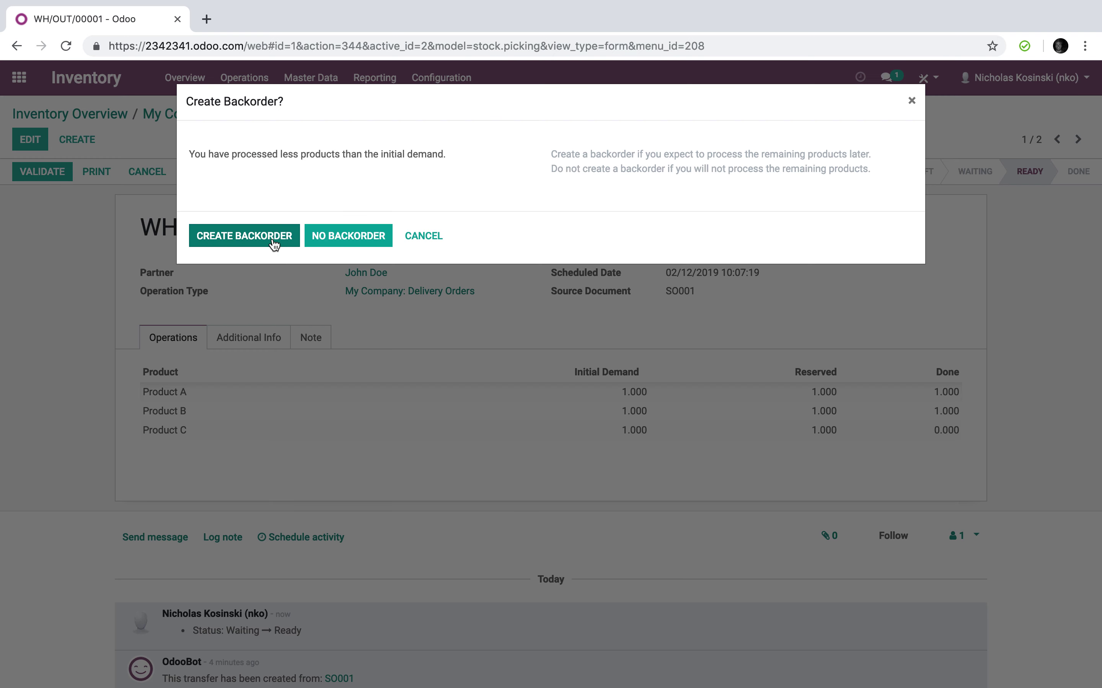
left_click(438, 233)
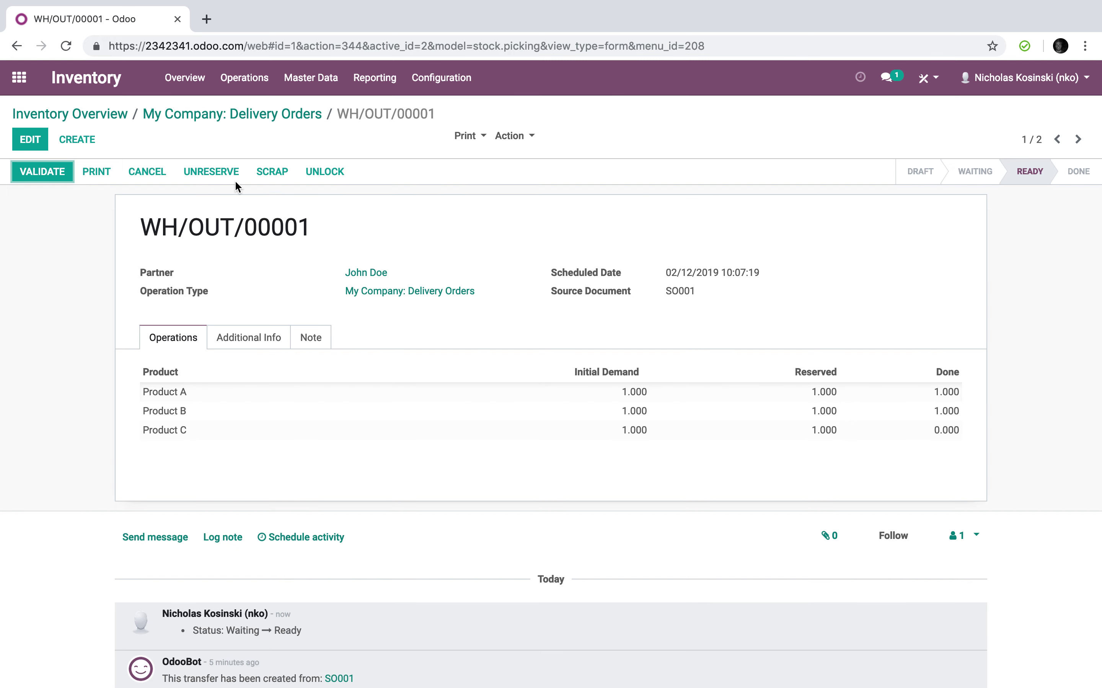
left_click(210, 169)
left_click(67, 170)
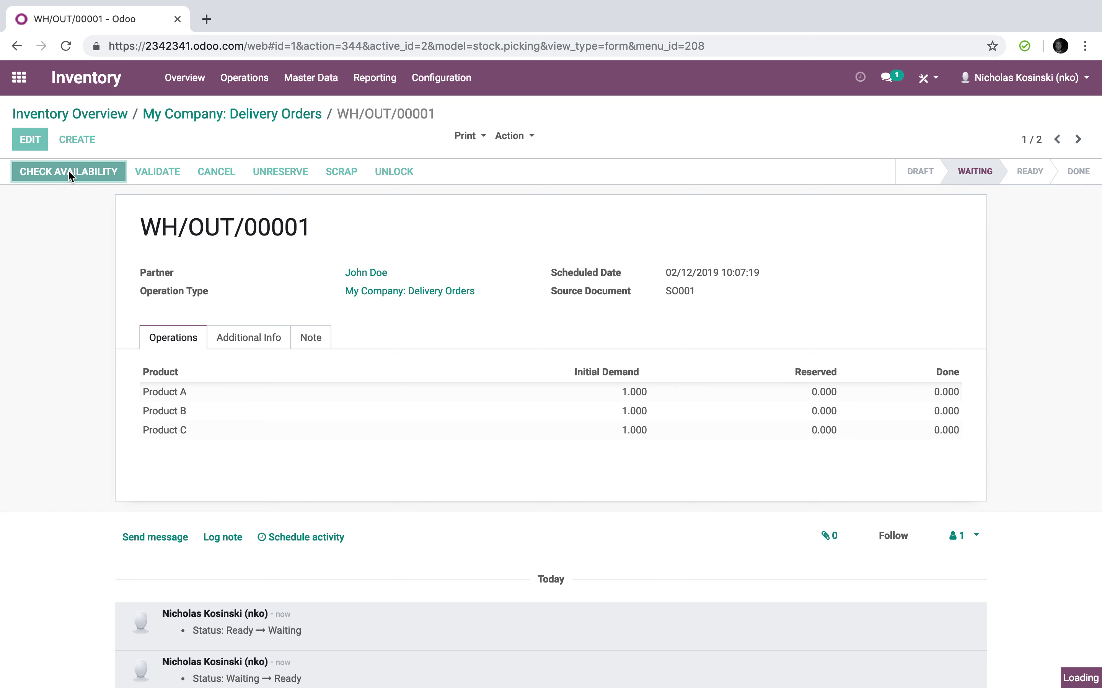
Validate the delivery order, processing the full quantities of Products A, B and C, and highlight its source document.
left_click(42, 171)
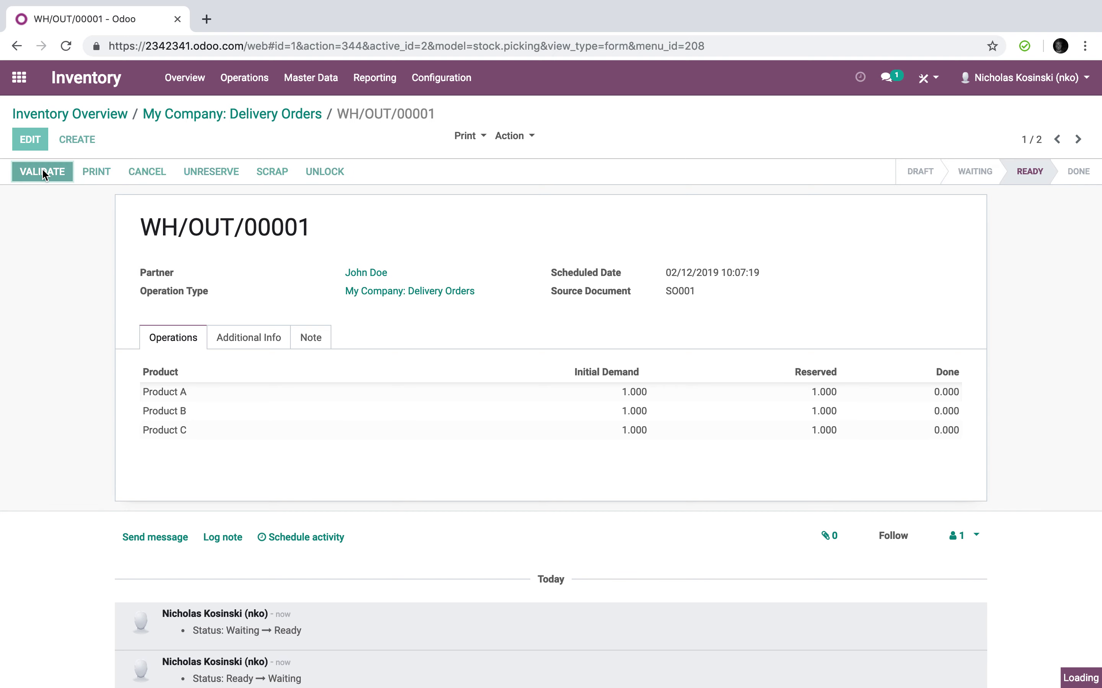
left_click(212, 221)
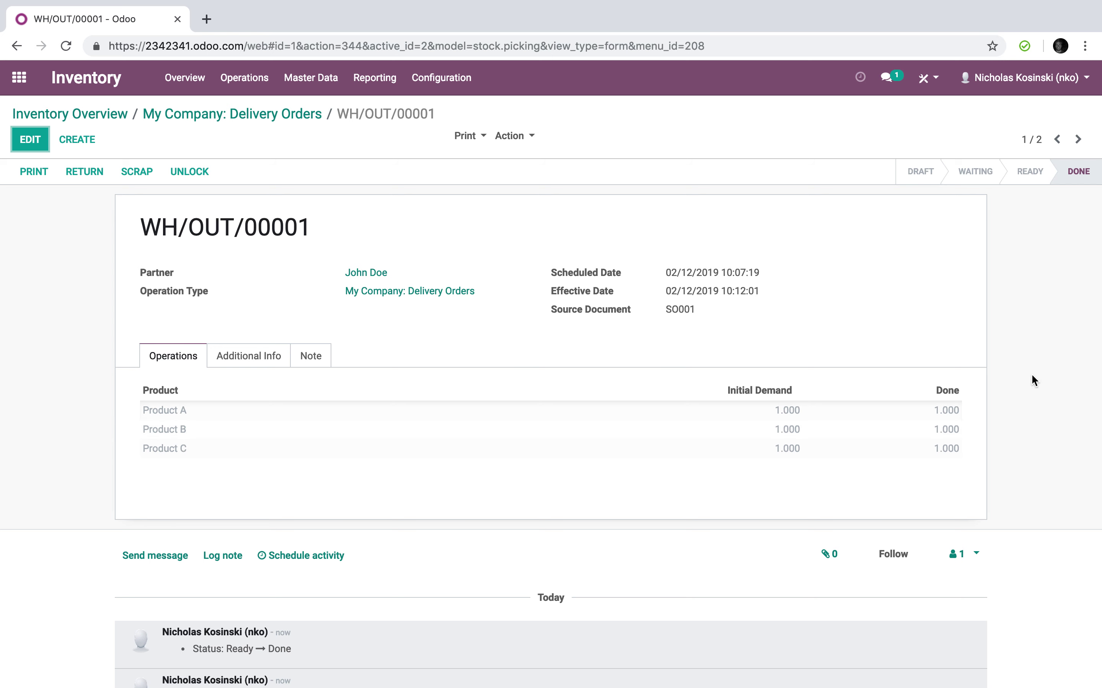
left_click_drag(716, 315, 663, 313)
Switch to the Sales app and open the sales order listed under Orders to Invoice.
left_click(19, 77)
left_click(440, 269)
left_click(204, 78)
left_click(214, 109)
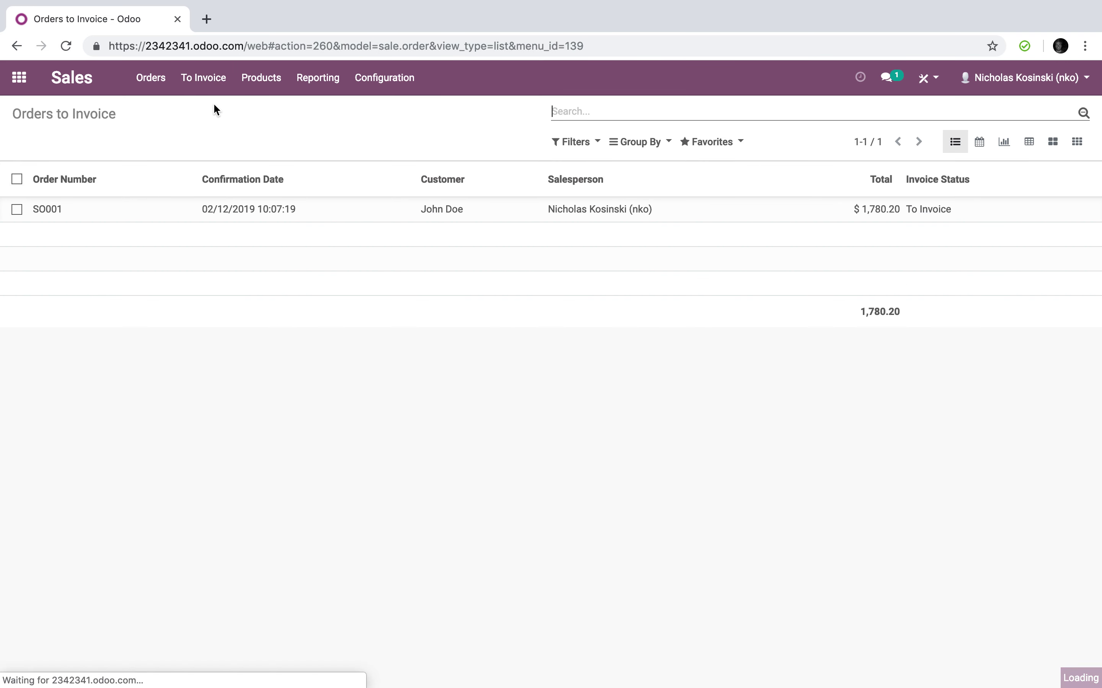
left_click(331, 210)
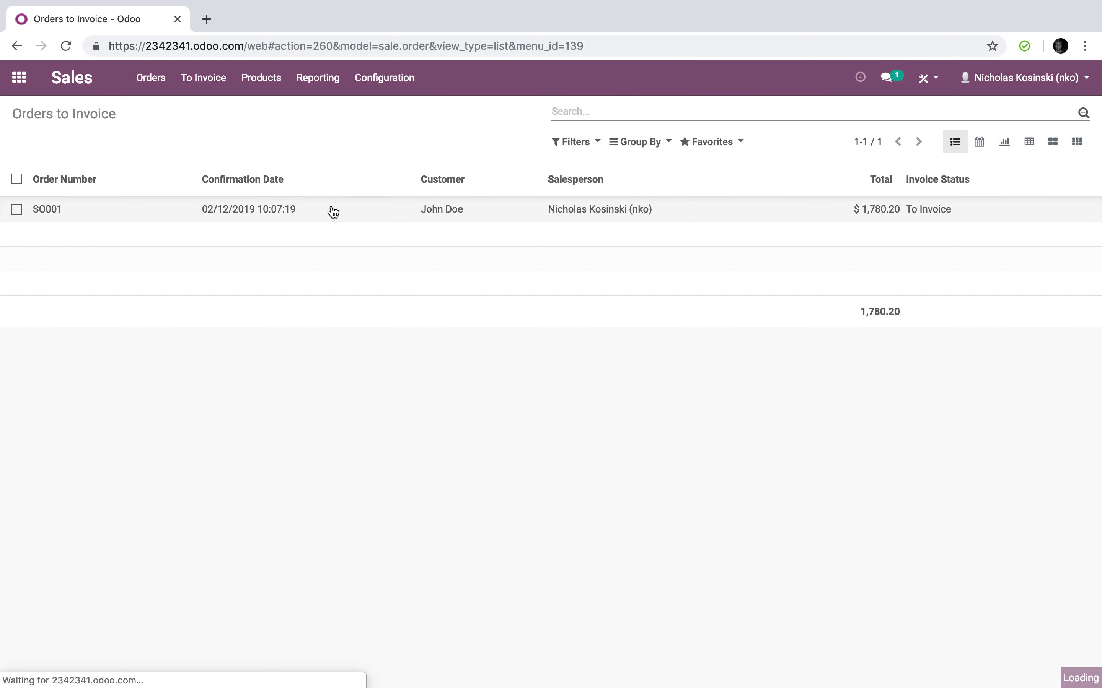
Create and validate the invoice for the delivered sales order, and return to the app overview.
left_click(67, 171)
left_click(263, 317)
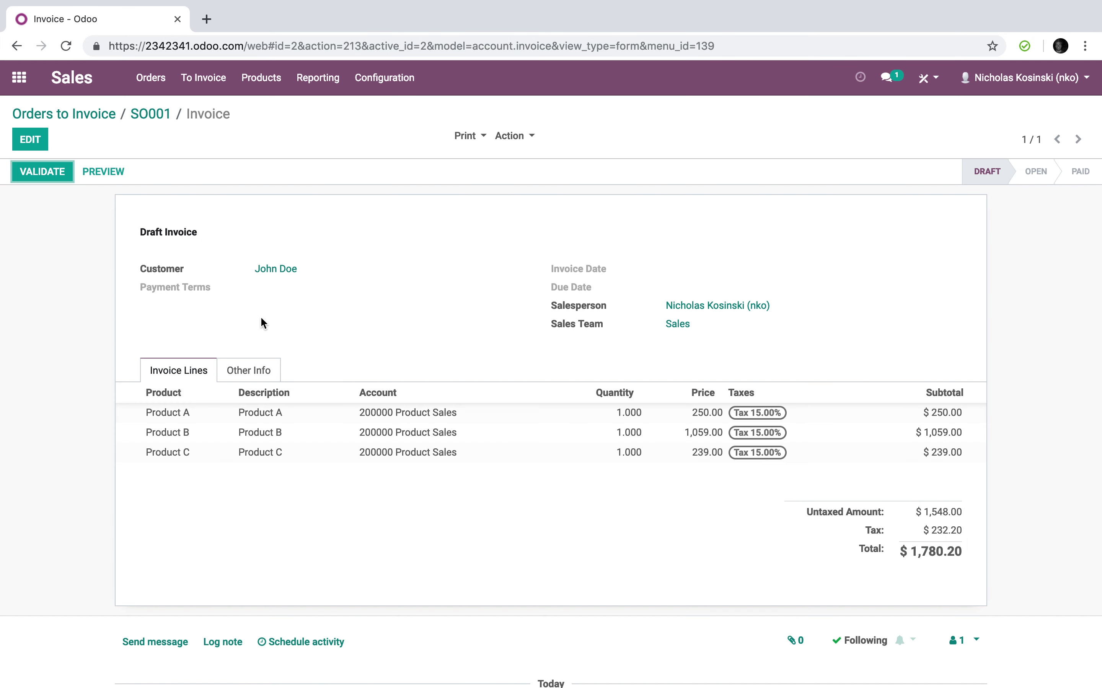
left_click(48, 172)
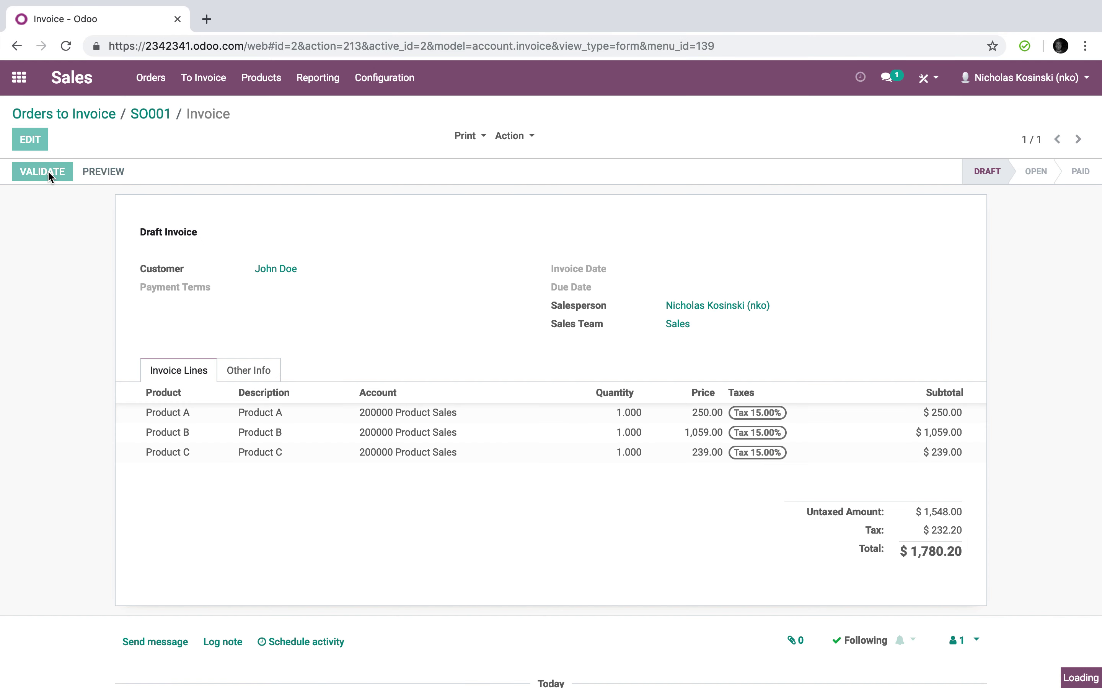
left_click(14, 91)
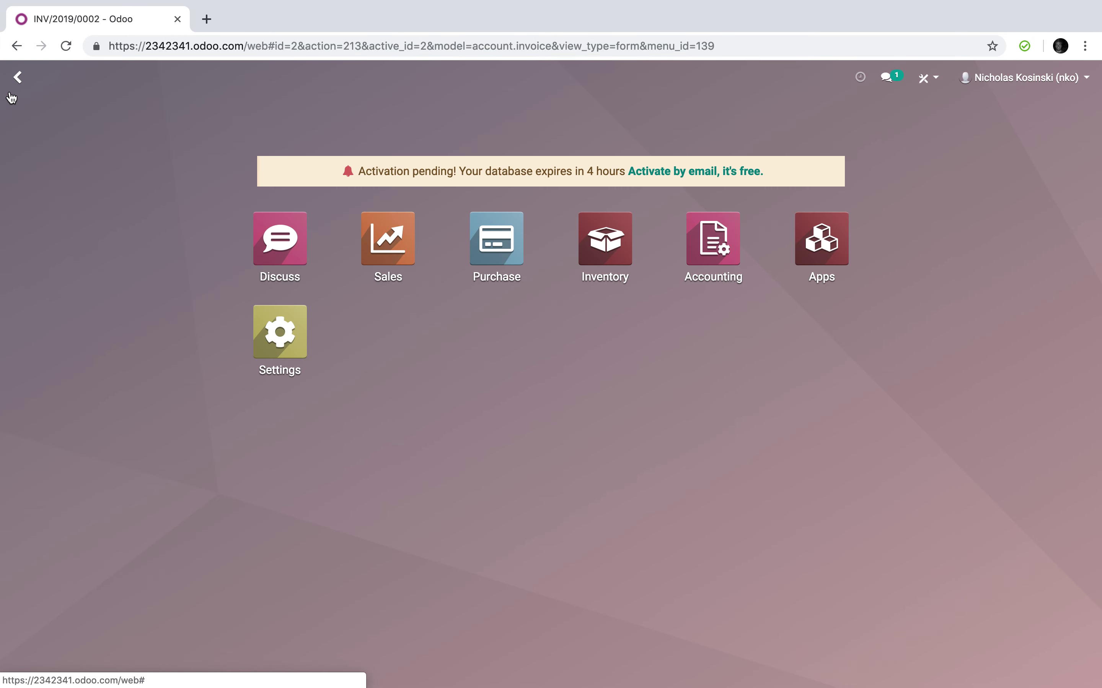